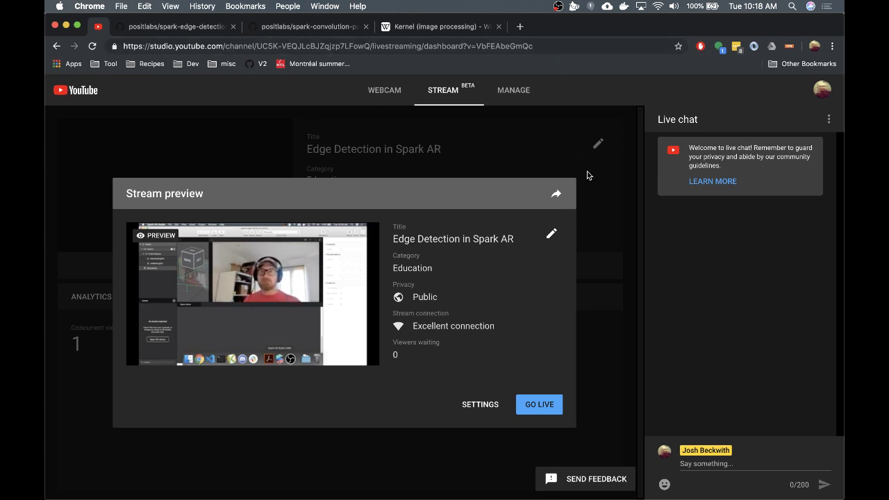
- Start the 'Edge Detection in Spark AR' live stream, then go to the spark-edge-detection repository tab
click(539, 404)
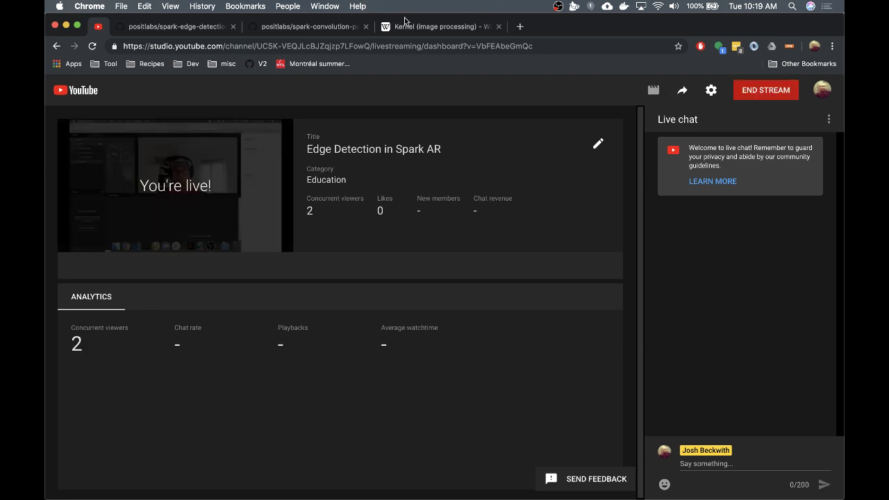
click(159, 25)
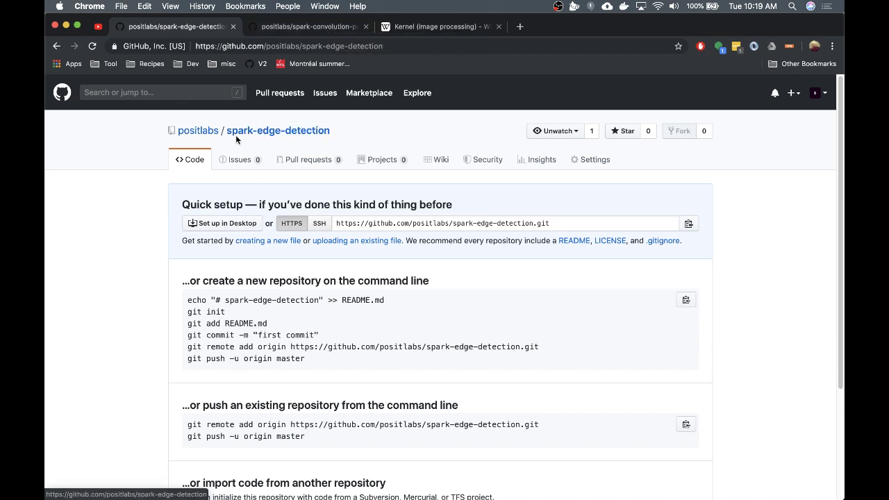
- Highlight the repository name briefly, then move on to the Kernel (image processing) Wikipedia article
drag(330, 132, 227, 132)
click(342, 145)
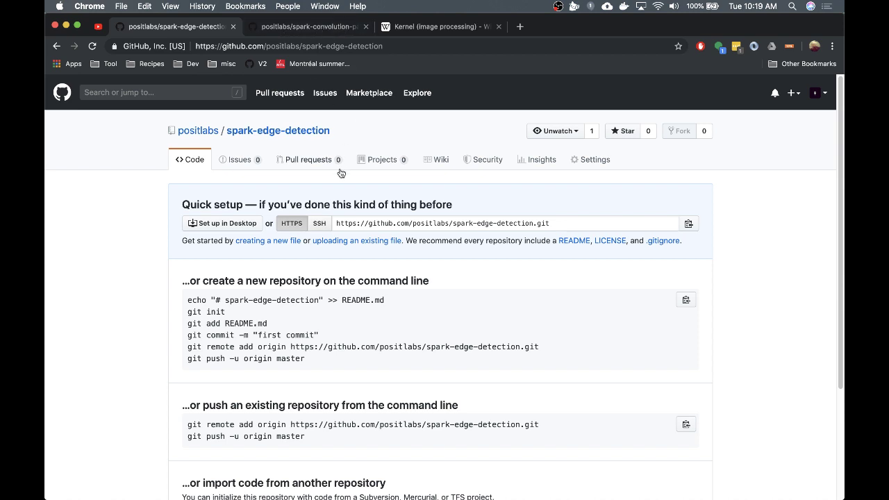
click(427, 27)
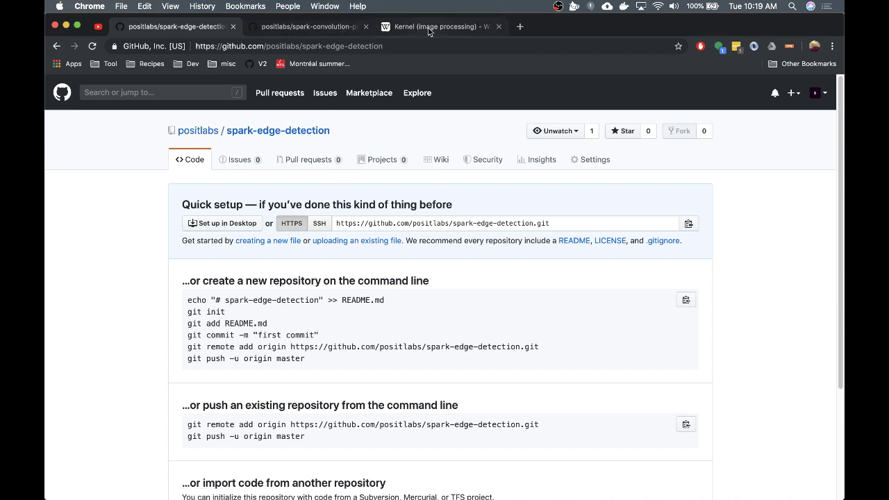
scroll(496, 322, down, 5)
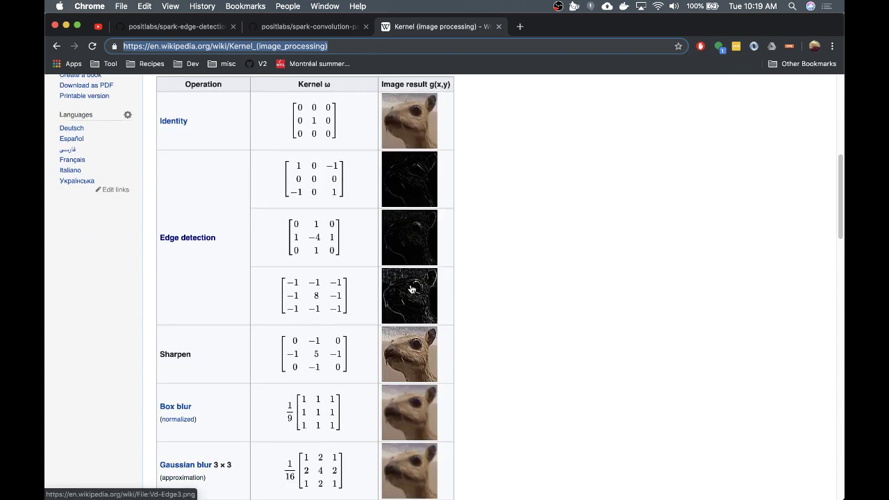
scroll(433, 300, down, 3)
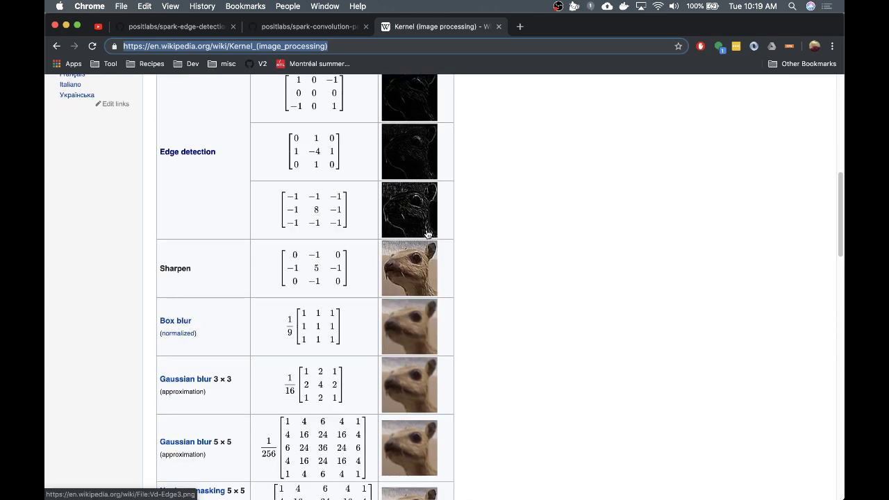
scroll(482, 350, down, 10)
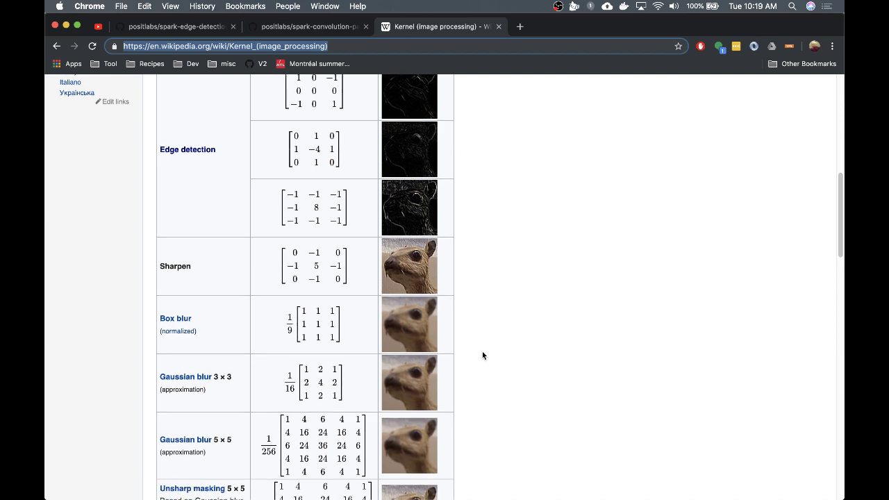
scroll(482, 351, up, 15)
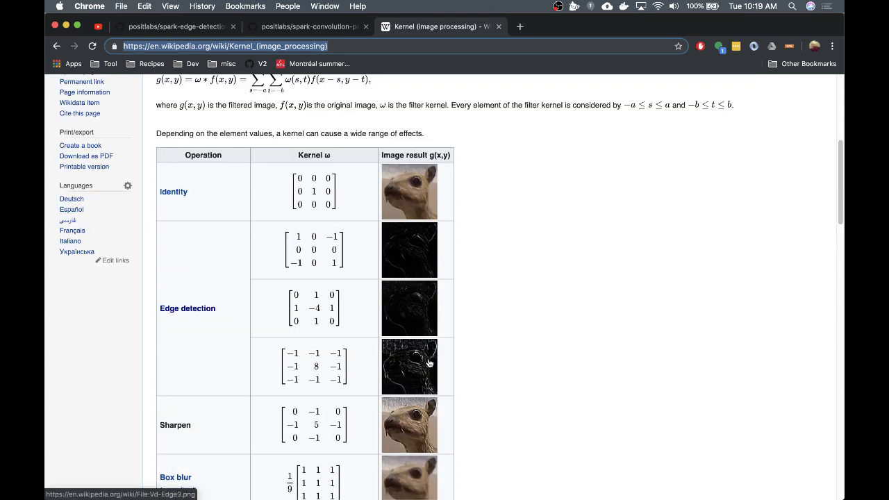
scroll(534, 377, down, 7)
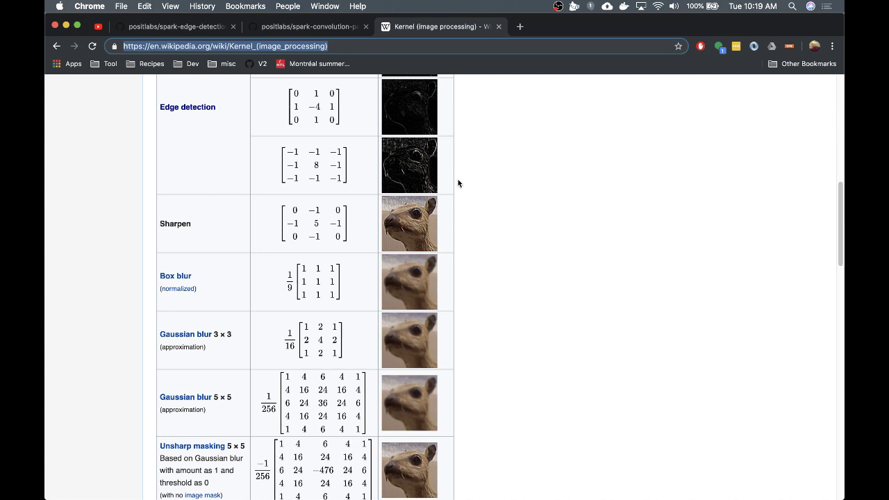
scroll(470, 332, down, 1)
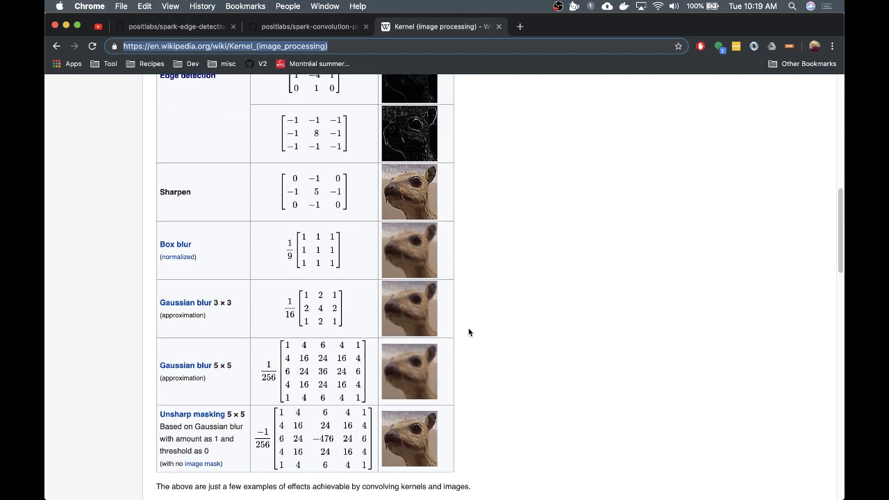
scroll(469, 332, up, 7)
click(299, 178)
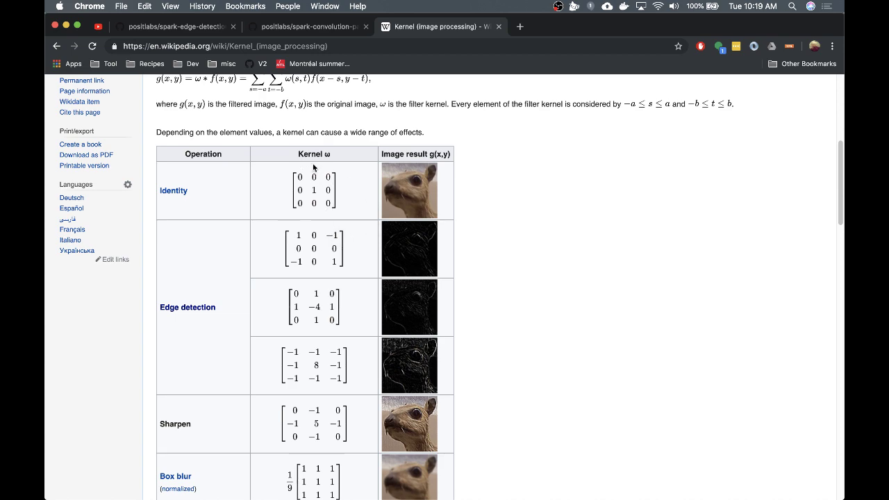
scroll(312, 163, up, 6)
scroll(307, 263, down, 2)
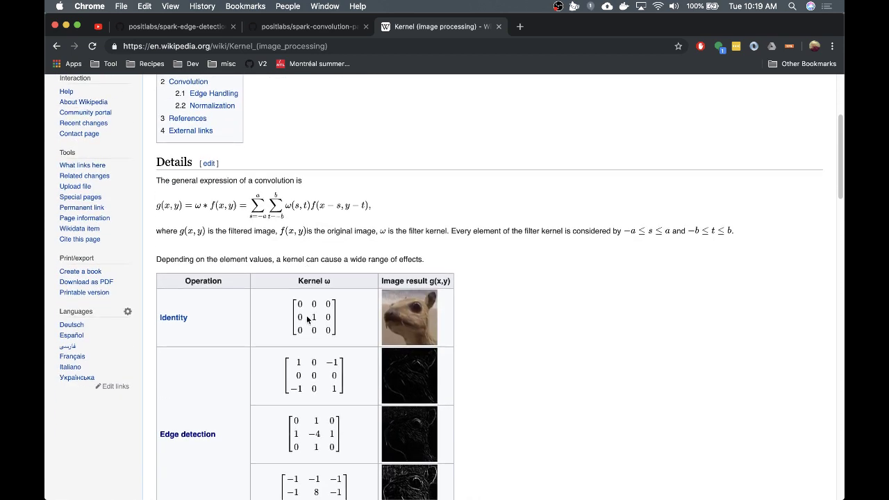
scroll(304, 331, down, 2)
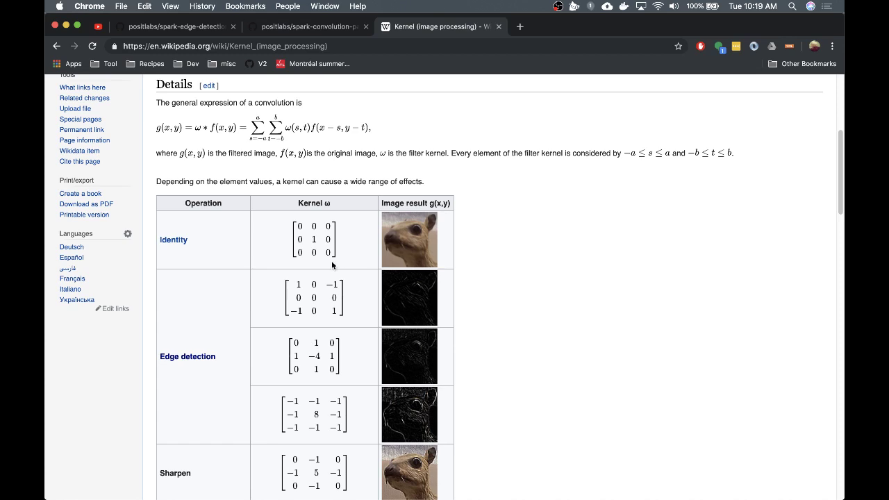
scroll(329, 336, down, 2)
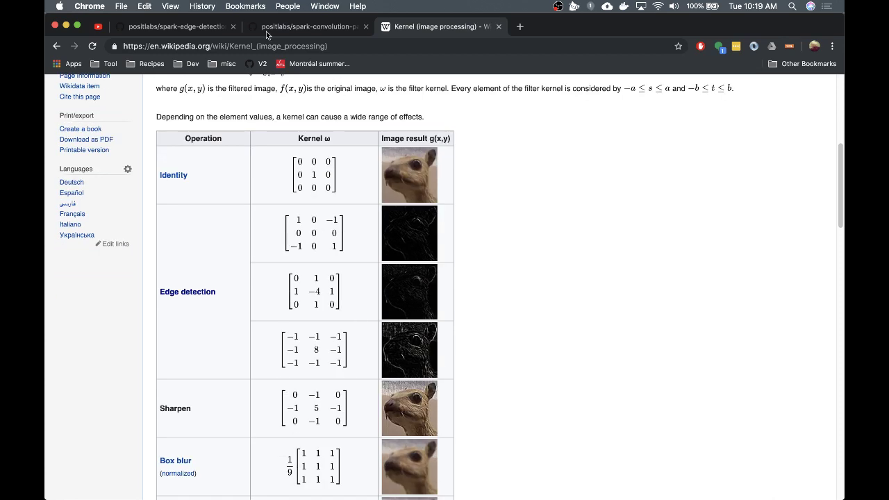
double_click(245, 46)
key(alt+Right)
key(alt+shift+Right)
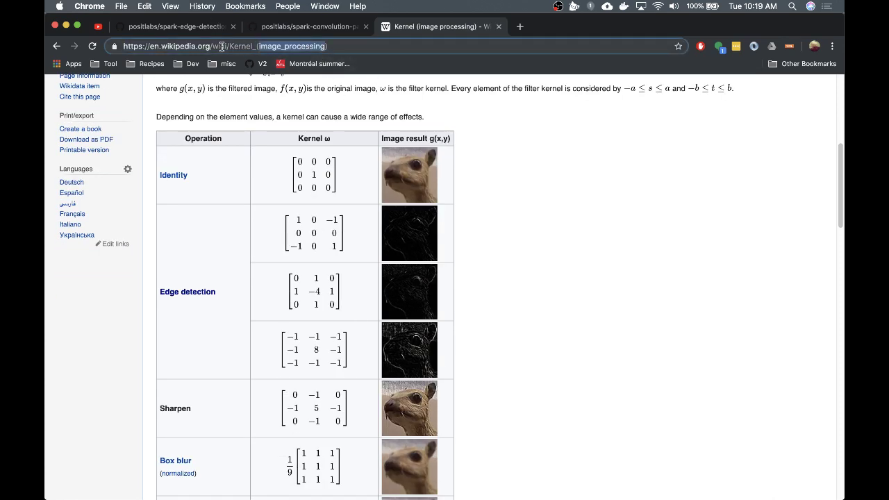
scroll(354, 250, down, 1)
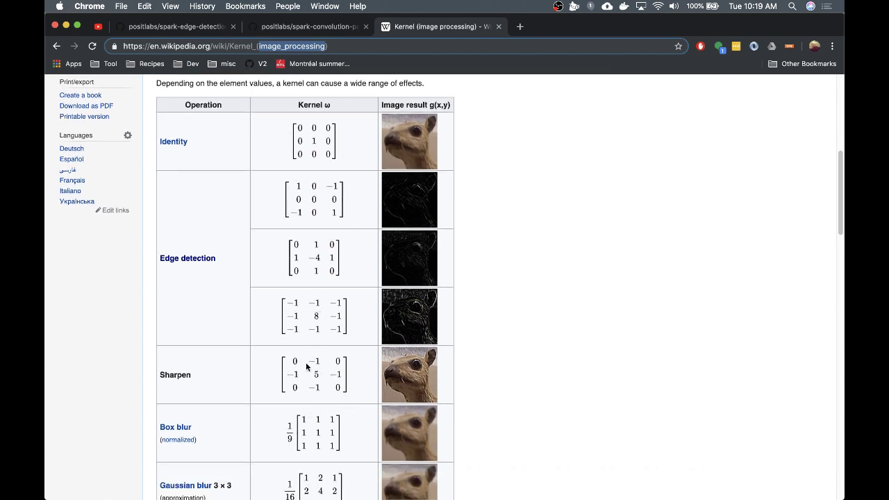
scroll(438, 434, down, 4)
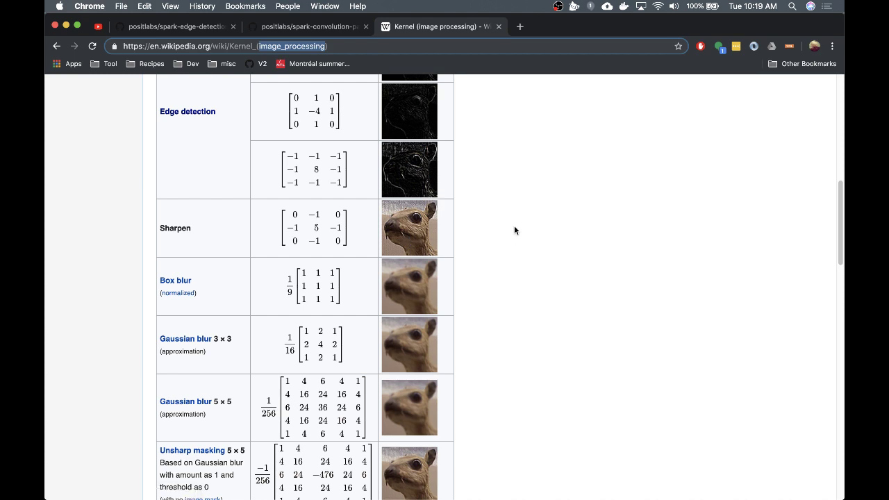
- Review the spark-convolution-patch README, highlighting its blur, sharpen and edge-detection description
click(305, 28)
scroll(116, 395, down, 1)
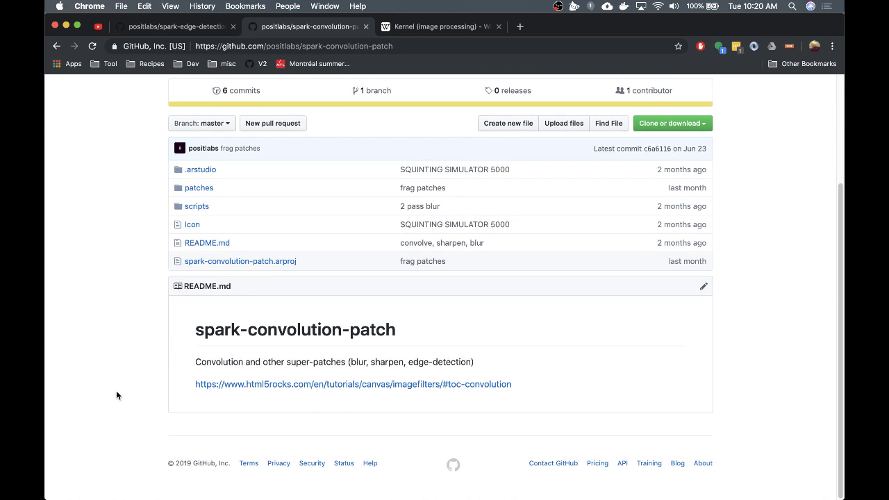
drag(350, 362, 473, 363)
click(409, 362)
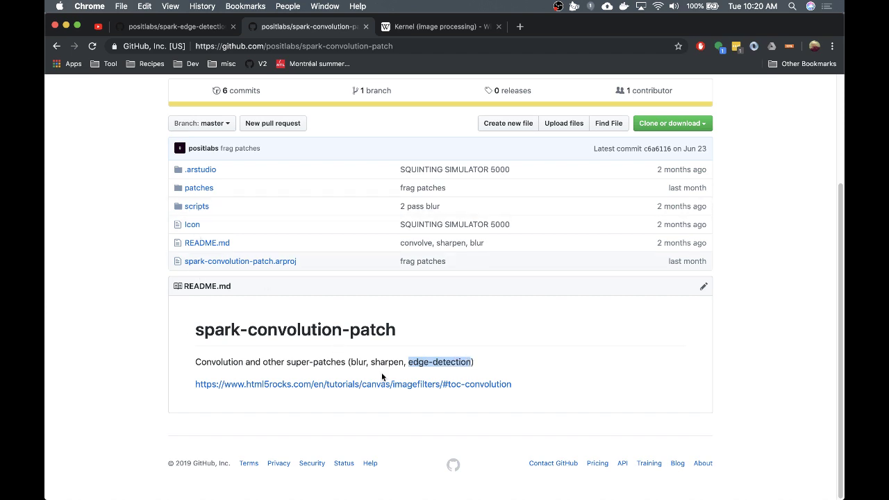
triple_click(297, 358)
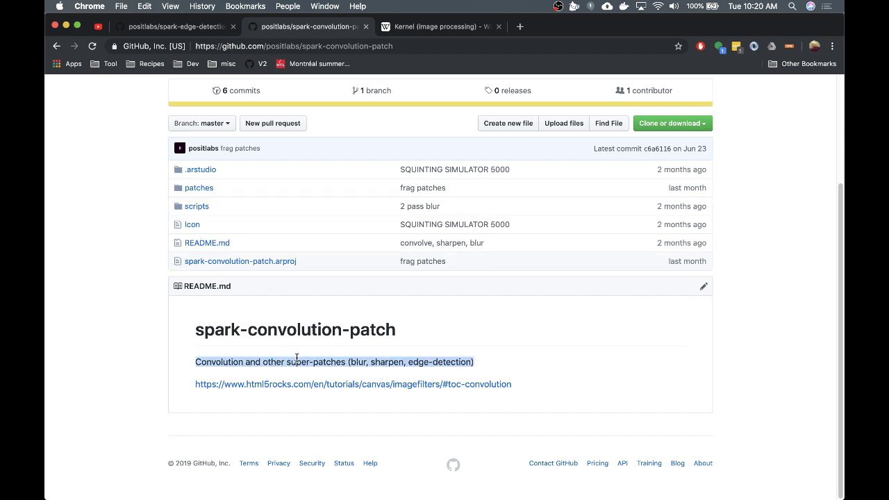
- Return briefly to the Kernel article, then bring Spark AR Studio to the front
click(445, 25)
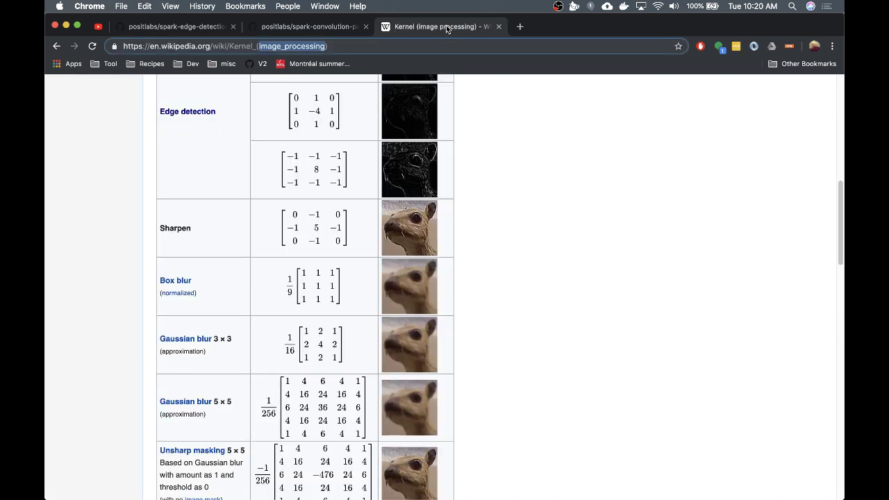
scroll(488, 368, up, 5)
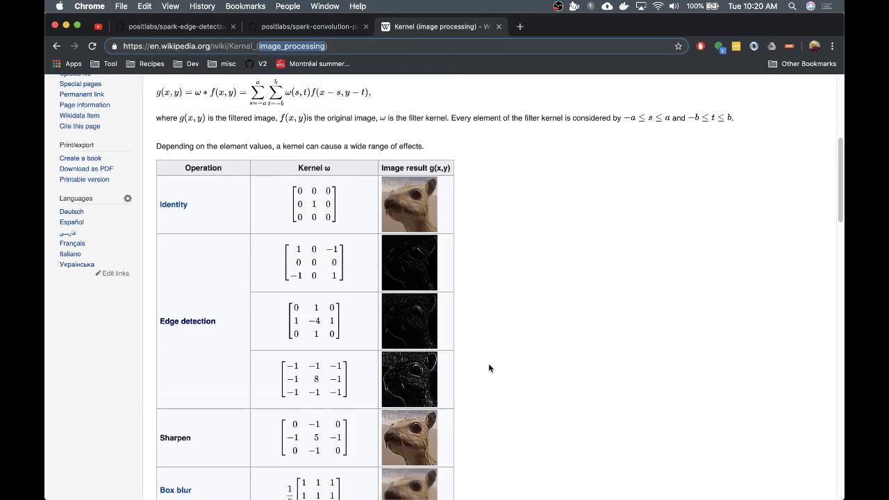
mouse_move(501, 479)
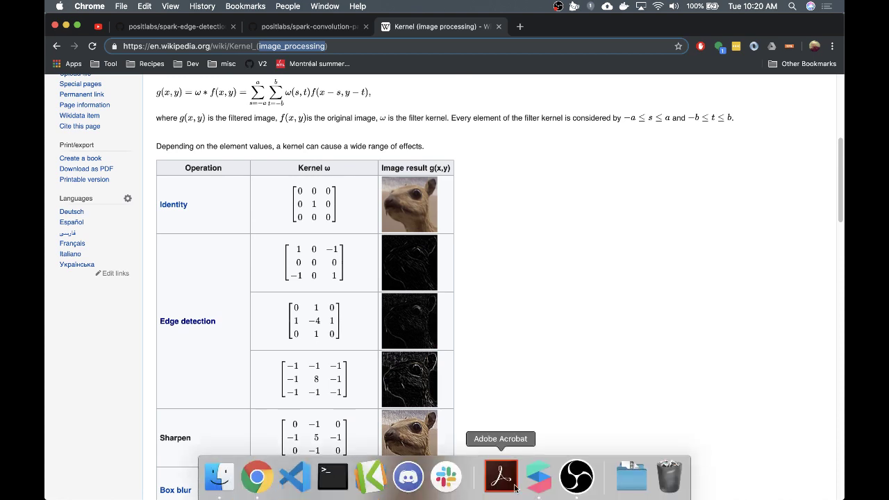
click(539, 476)
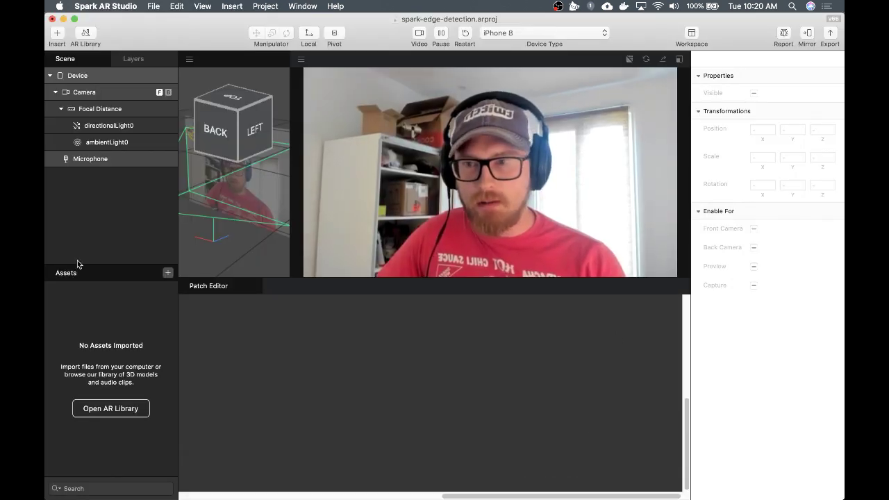
- Insert a rectangle0 inside the scene's canvas0
right_click(79, 190)
mouse_move(91, 192)
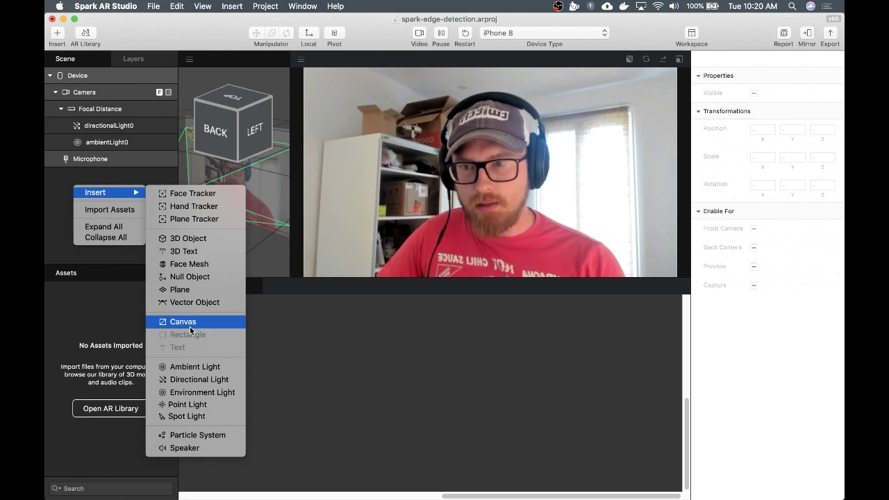
key(Escape)
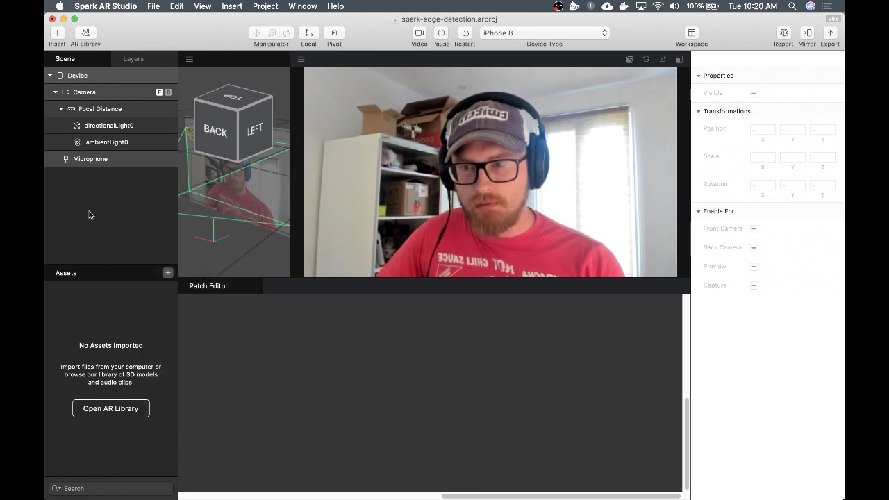
right_click(102, 177)
mouse_move(181, 186)
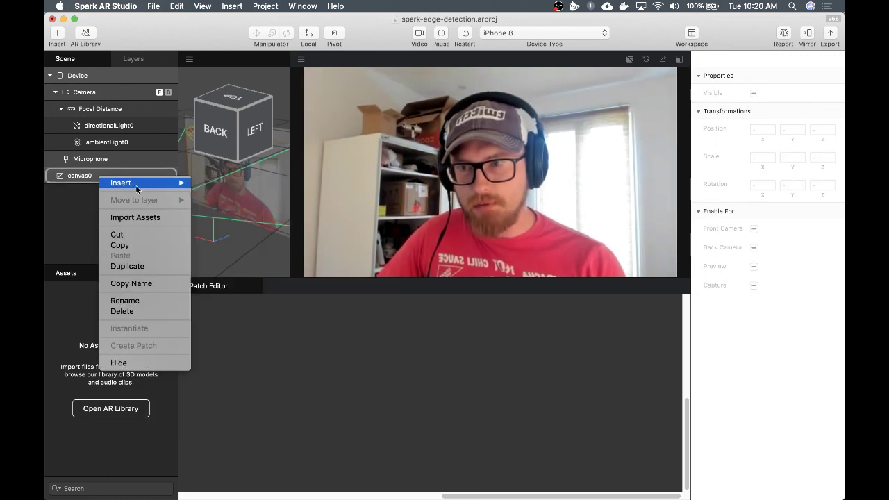
click(234, 326)
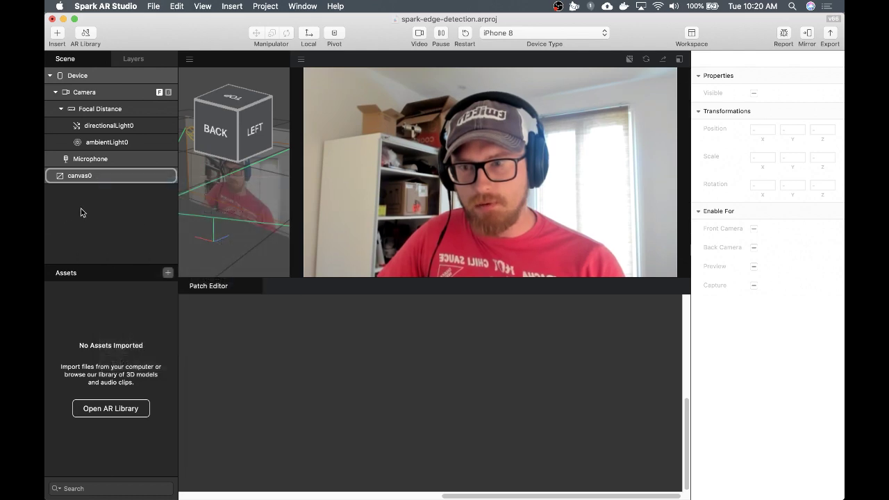
- Make rectangle0 fill the canvas's width and height and give it a new default material
click(88, 192)
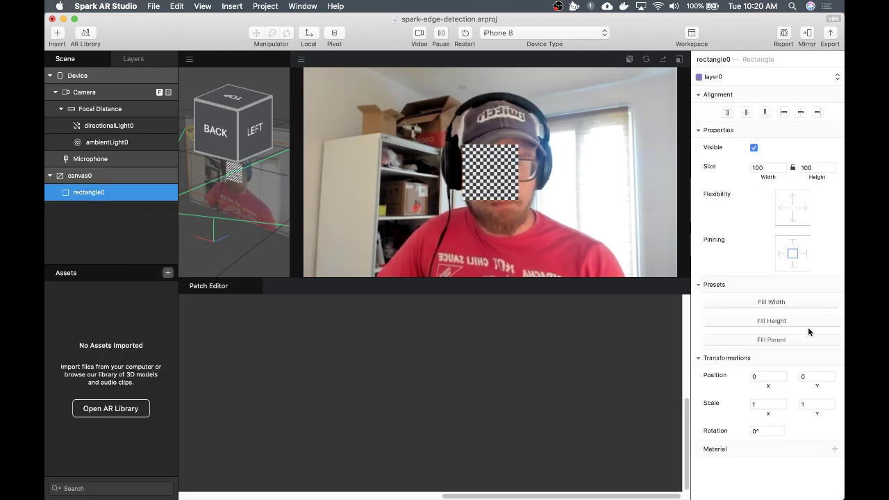
click(807, 321)
click(805, 301)
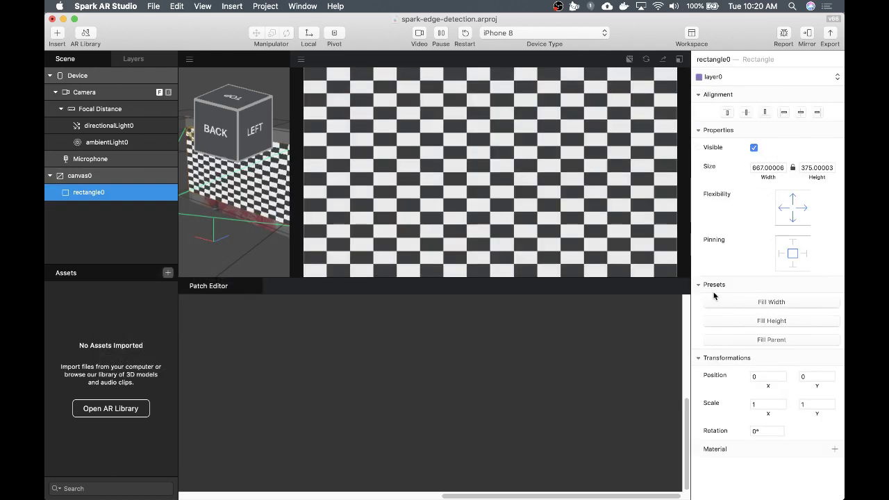
click(117, 221)
click(90, 193)
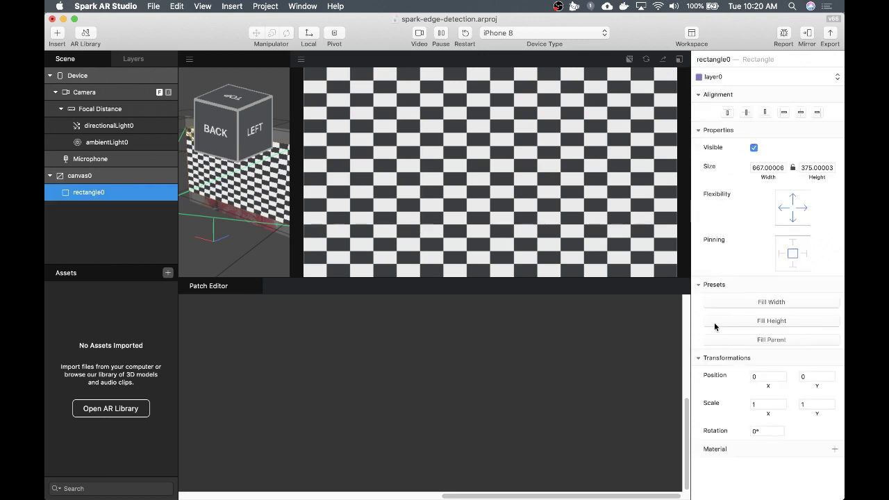
click(833, 450)
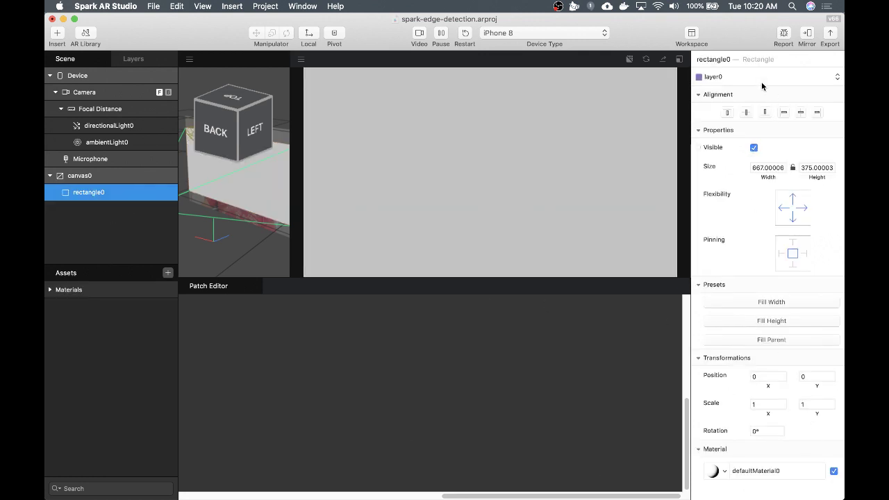
- Switch defaultMaterial0 to the Flat shader and create a patch for its diffuse texture
click(761, 82)
click(659, 104)
click(765, 471)
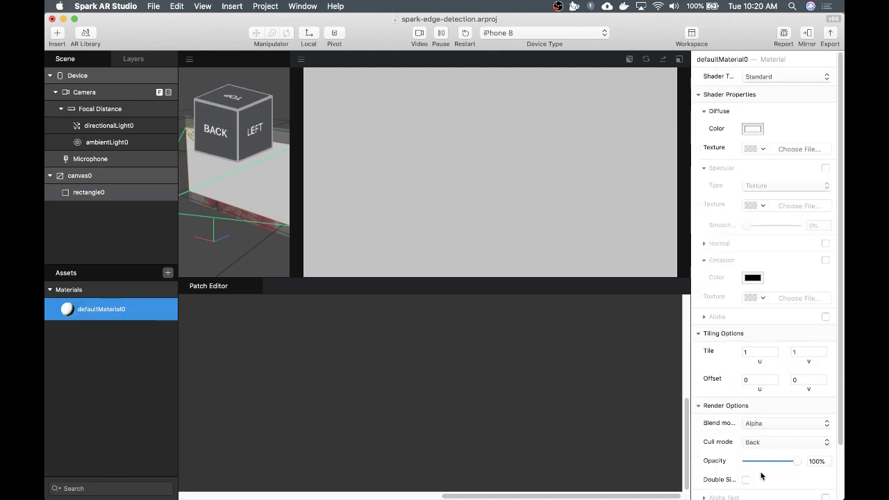
click(785, 78)
click(774, 69)
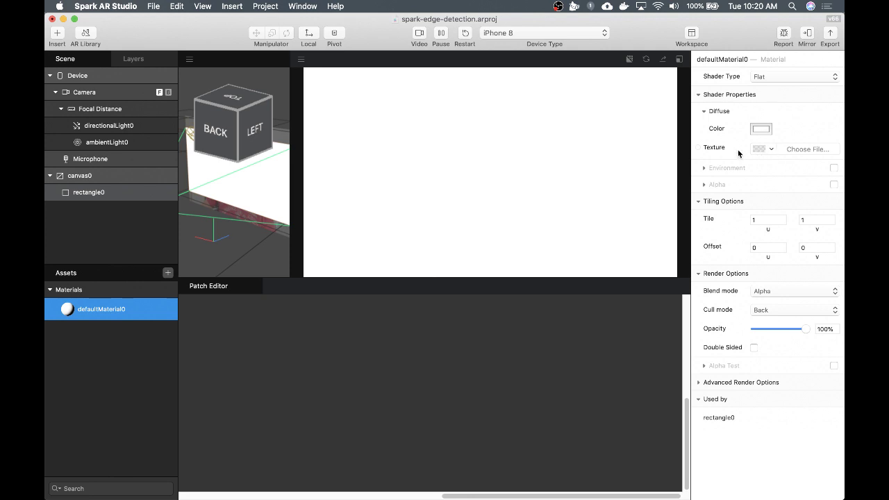
click(697, 148)
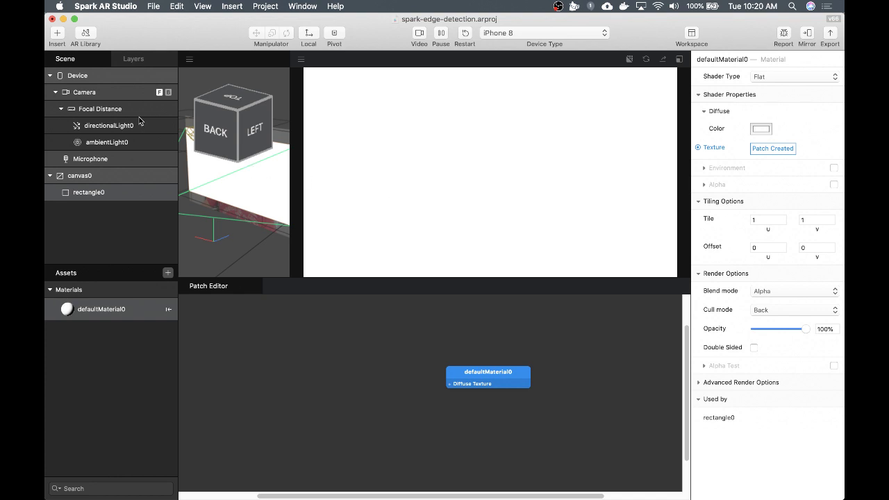
- Add a camera texture extraction and place CameraTexture in the patch graph to feed defaultMaterial0
click(125, 92)
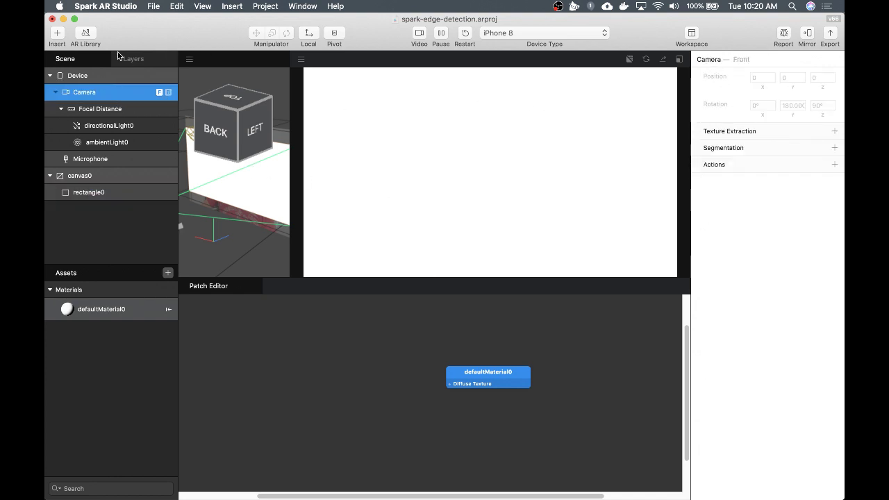
click(89, 77)
click(89, 94)
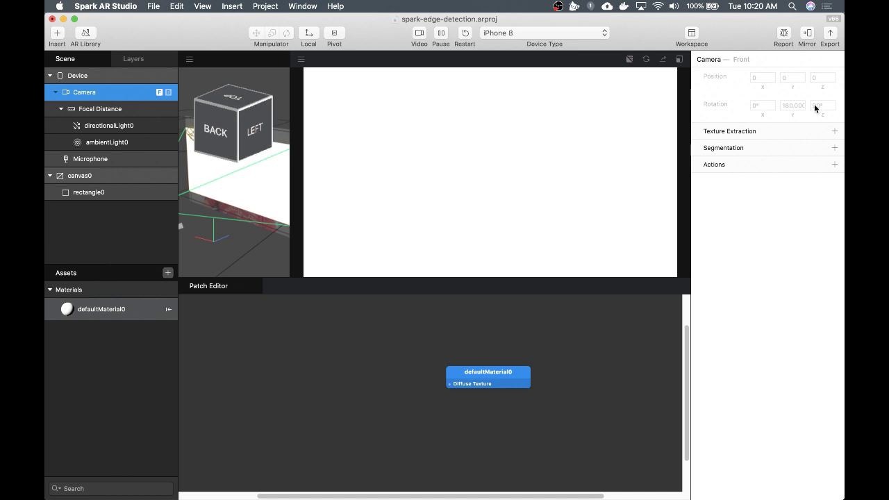
click(836, 132)
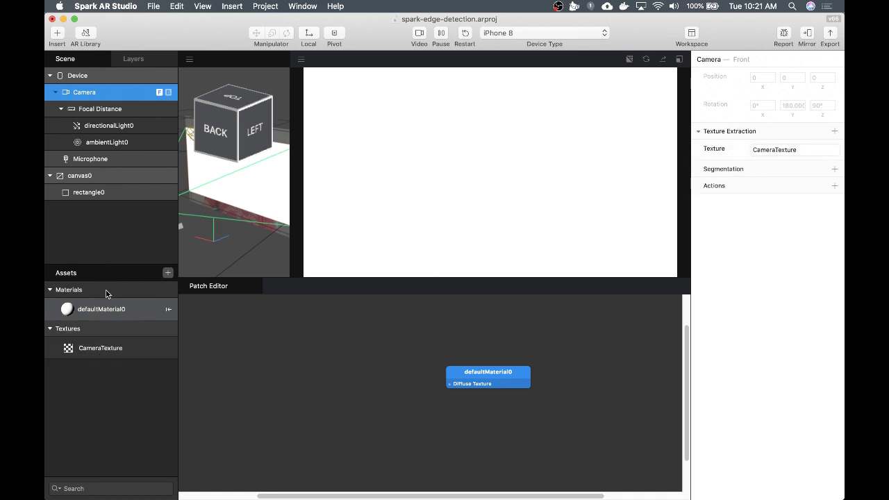
click(107, 312)
click(111, 348)
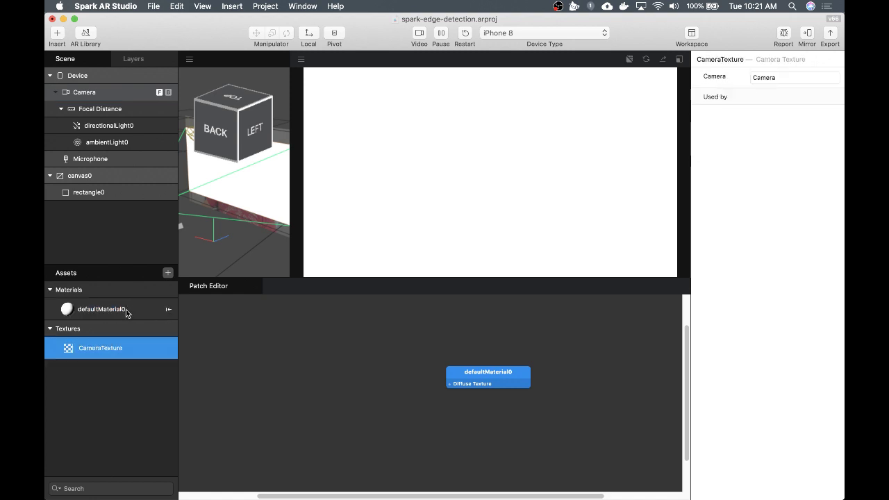
drag(104, 353, 535, 336)
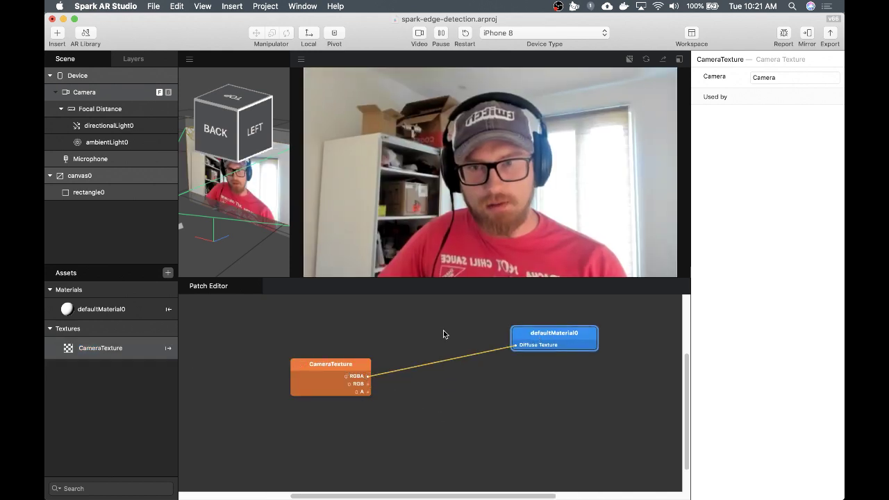
- Look over the .arp patch files in Finder and drag Convolve.arp into Spark AR's Assets
click(409, 324)
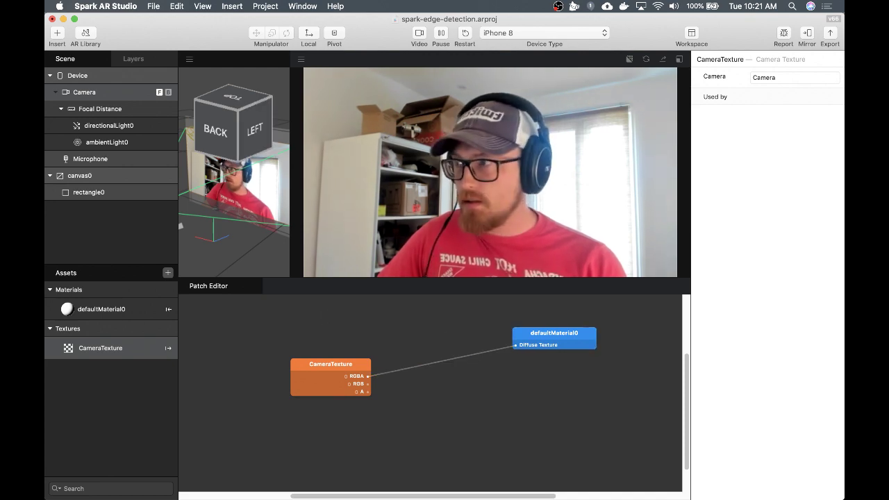
key(super+Tab)
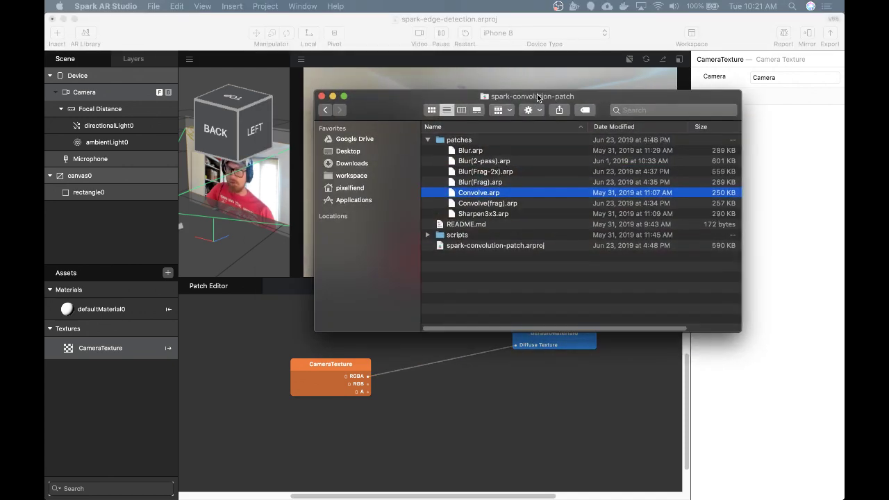
click(515, 146)
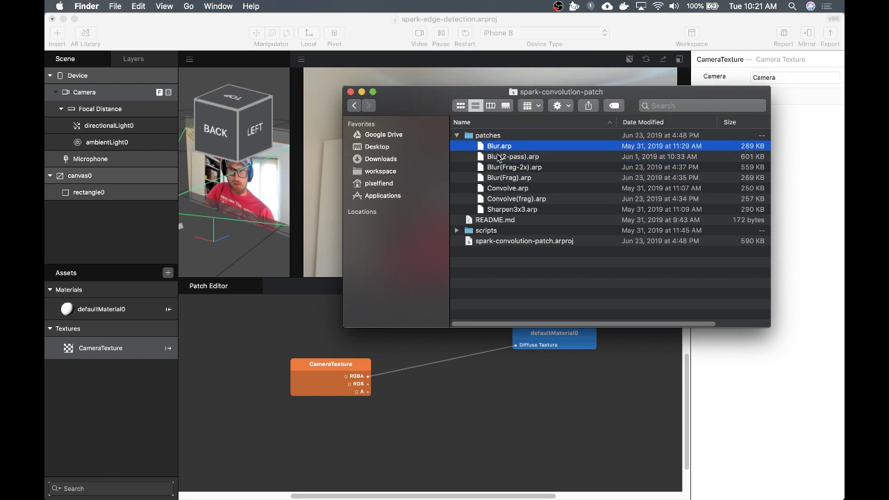
click(514, 211)
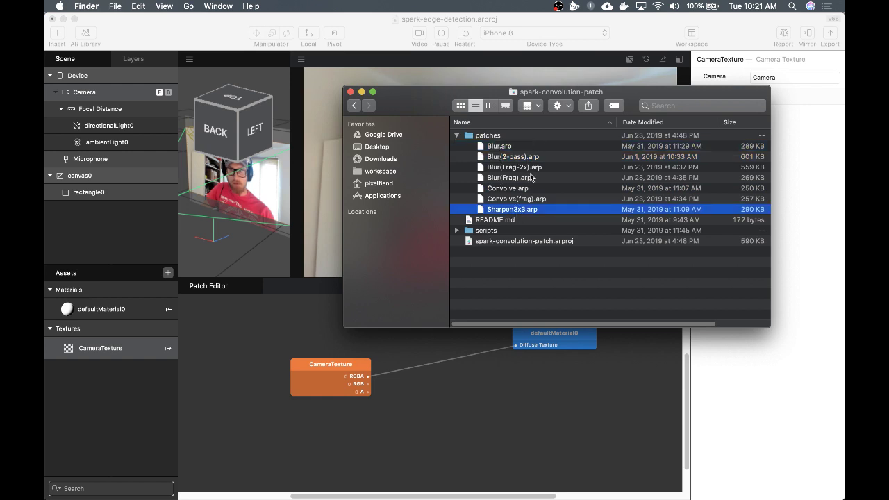
click(509, 178)
click(525, 169)
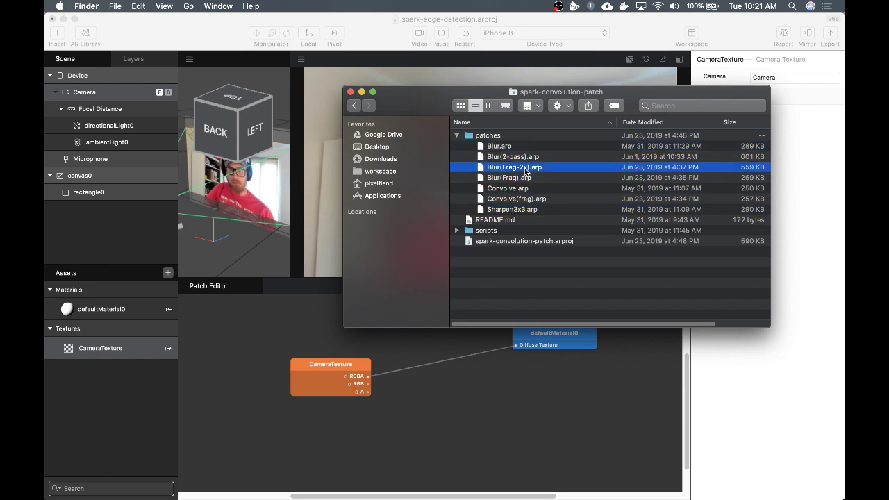
click(495, 190)
drag(510, 192, 559, 382)
drag(508, 192, 131, 382)
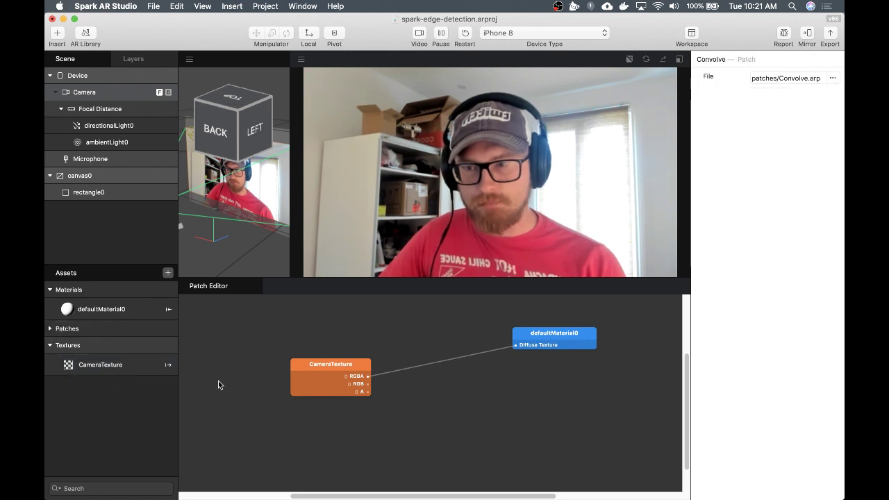
- Add a Convolve node wired between CameraTexture's RGBA and the material's Diffuse Texture
click(51, 329)
drag(87, 346, 432, 348)
drag(336, 363, 275, 356)
drag(479, 400, 434, 416)
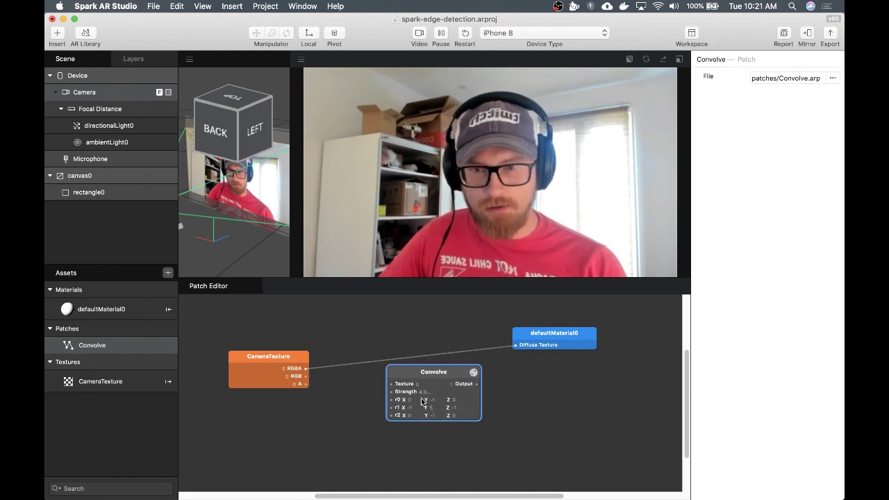
drag(306, 369, 392, 384)
drag(461, 377, 514, 349)
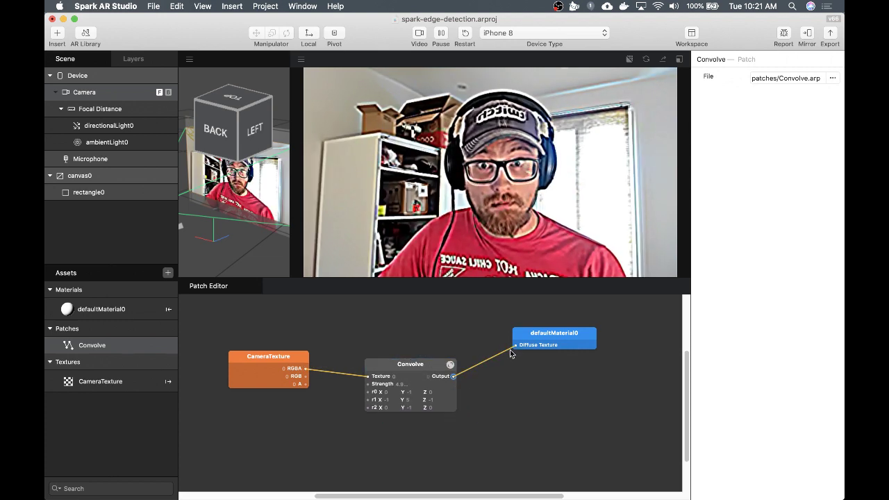
- Set the Convolve node's Strength to 2
drag(408, 367, 415, 359)
double_click(410, 376)
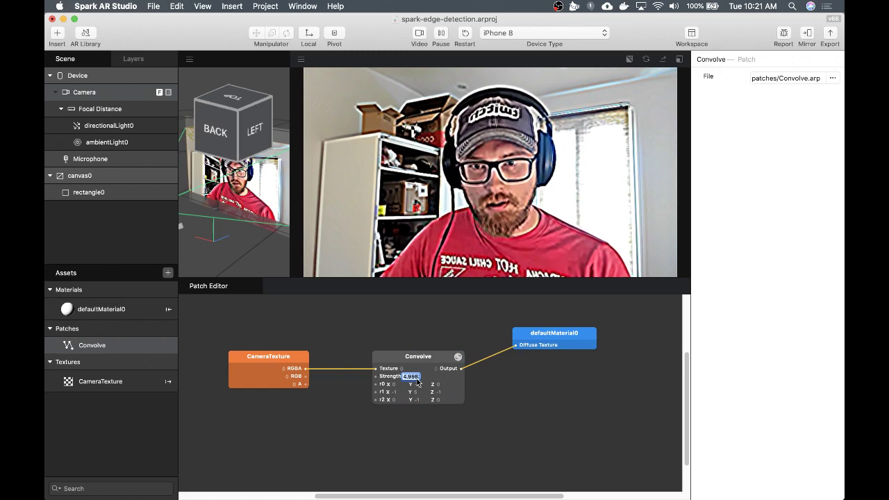
text(2)
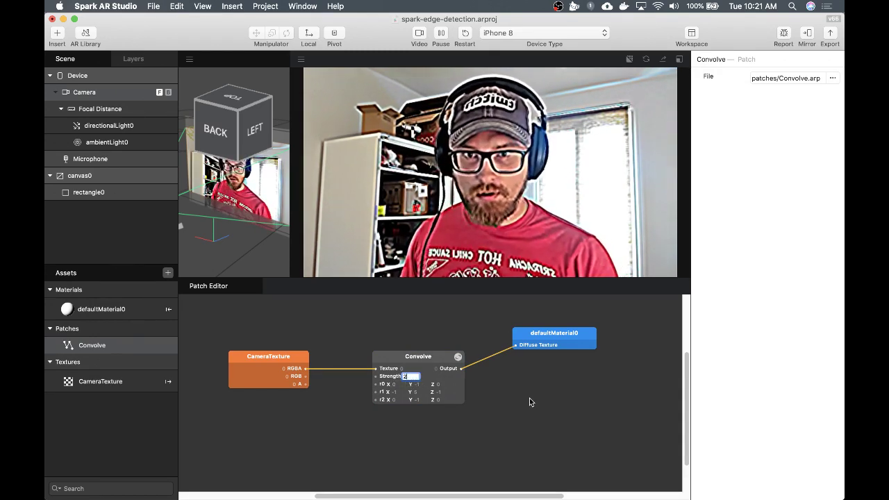
click(535, 401)
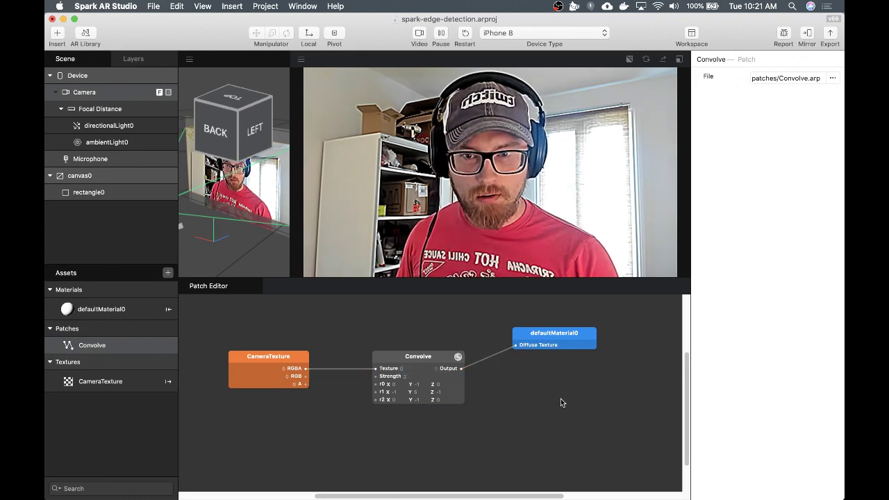
- Tidy the layout of the CameraTexture, Convolve and defaultMaterial0 nodes
drag(438, 359, 434, 343)
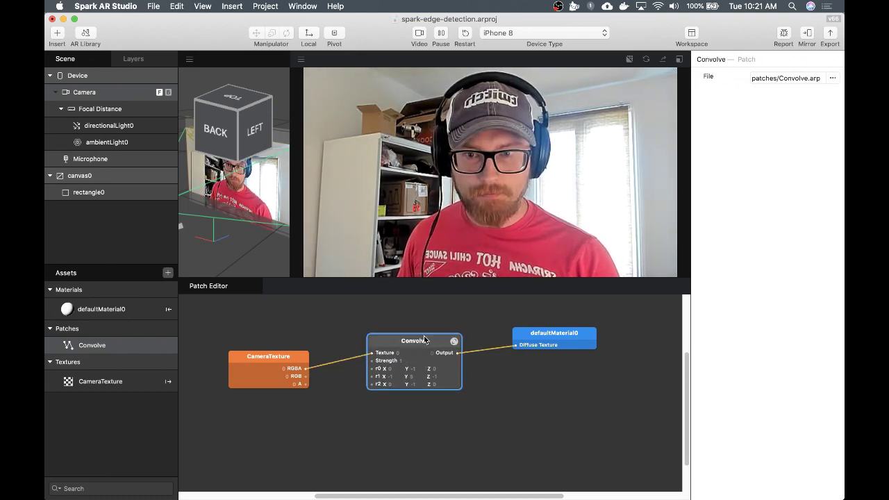
click(567, 386)
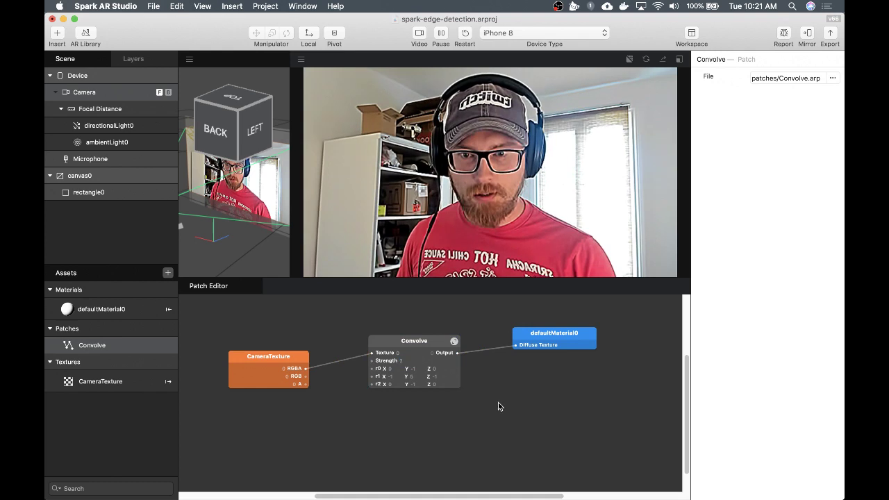
drag(415, 345, 377, 344)
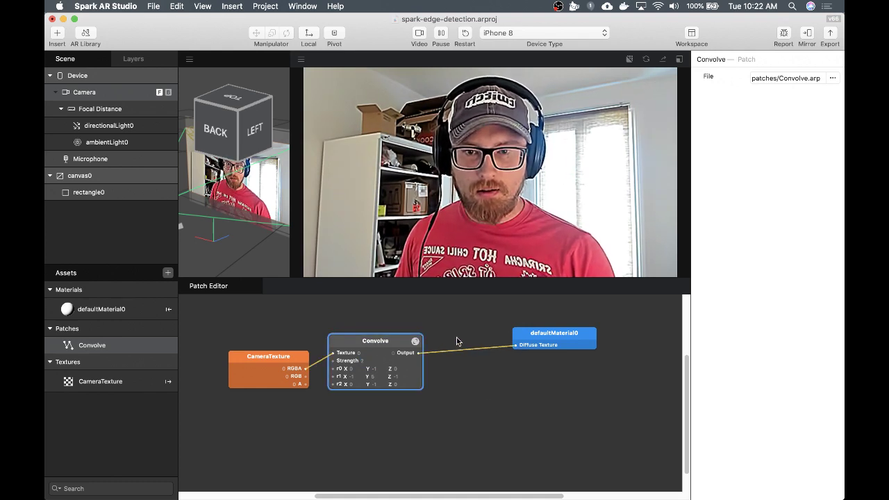
drag(265, 353, 253, 338)
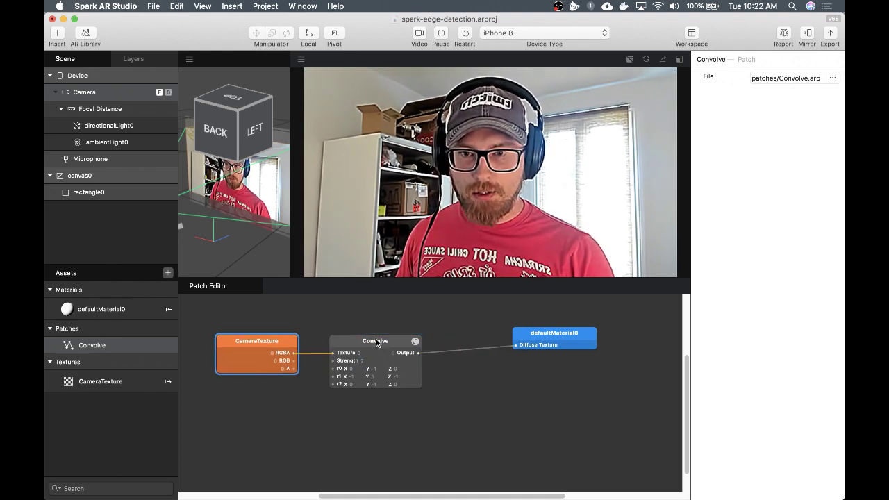
drag(377, 343, 411, 343)
drag(553, 340, 638, 332)
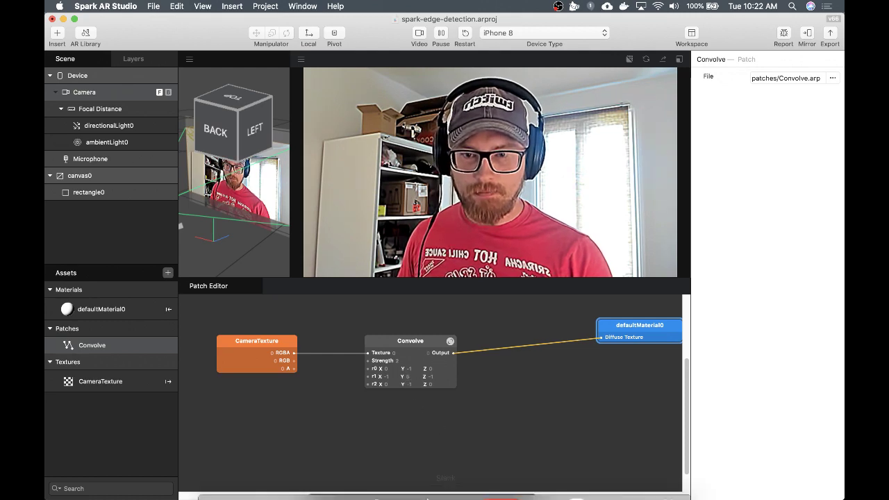
mouse_move(427, 498)
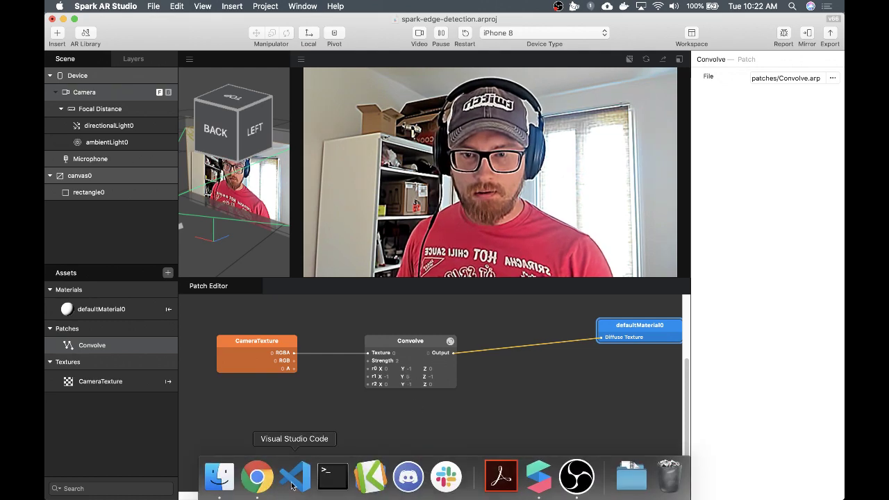
click(256, 484)
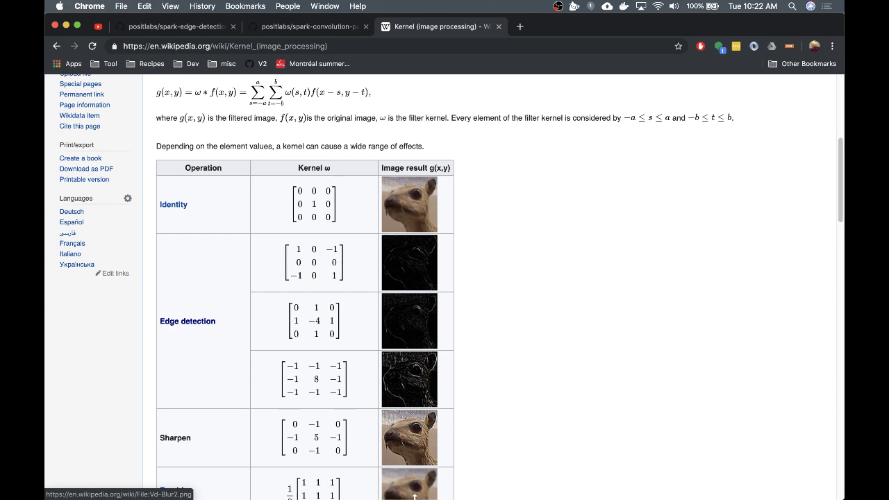
mouse_move(415, 497)
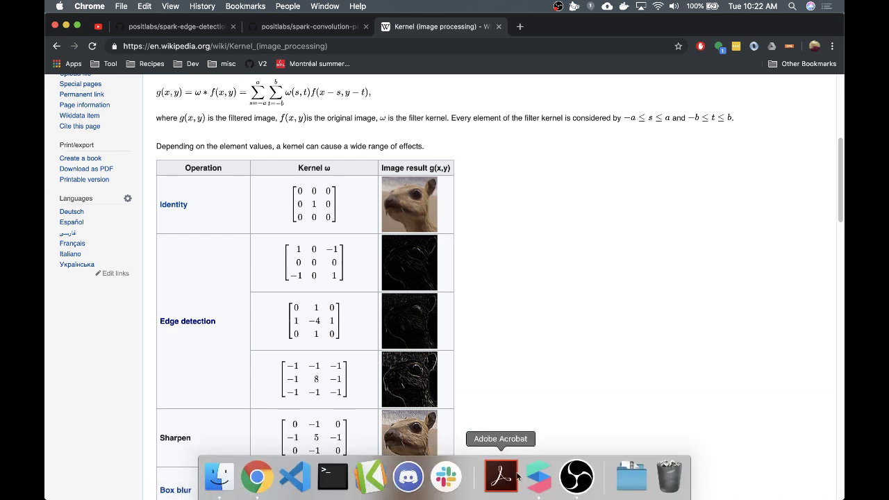
click(539, 478)
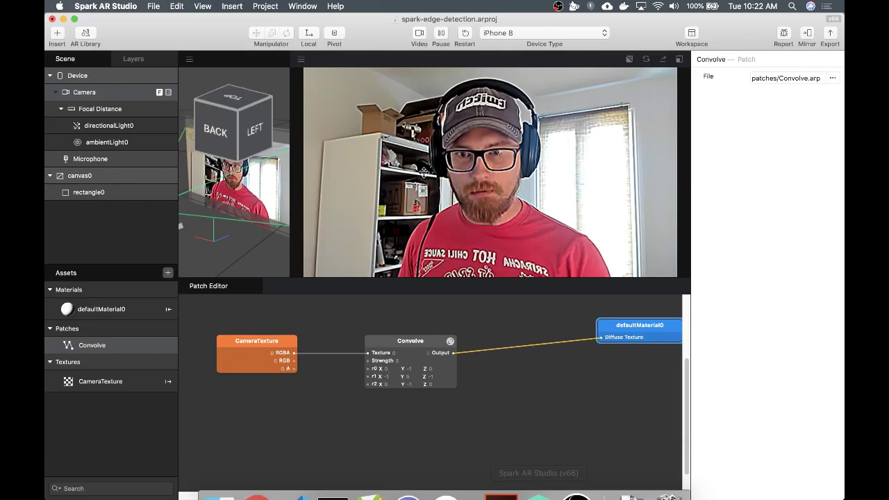
- Set the kernel corners: r0 X and r2 Z to 1, r0 Z and r2 X to -1
click(386, 369)
text(1)
click(432, 384)
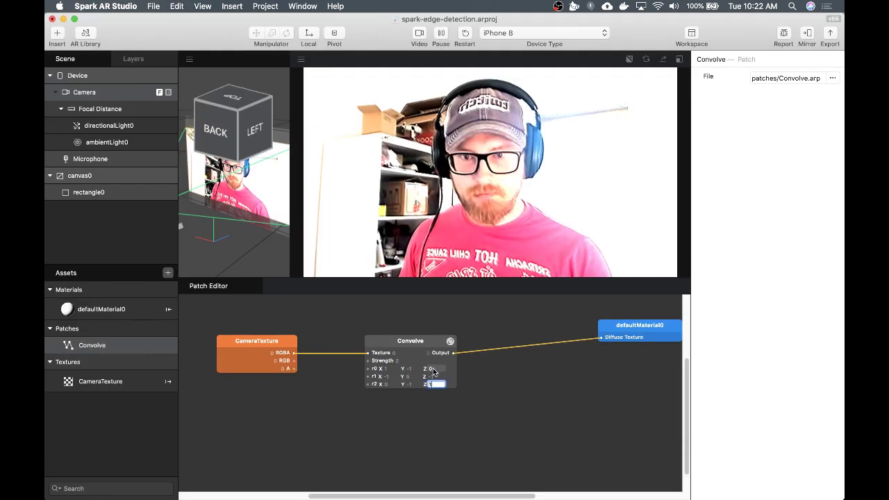
text(1)
click(433, 369)
text(-1)
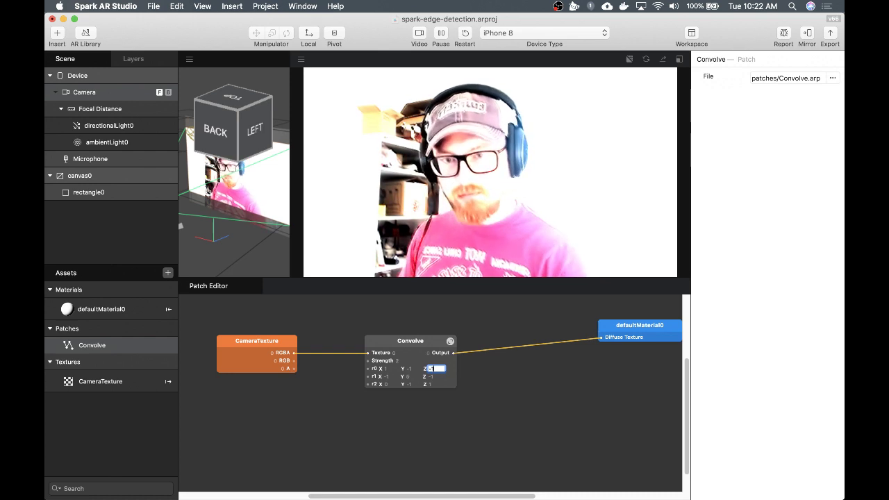
click(466, 384)
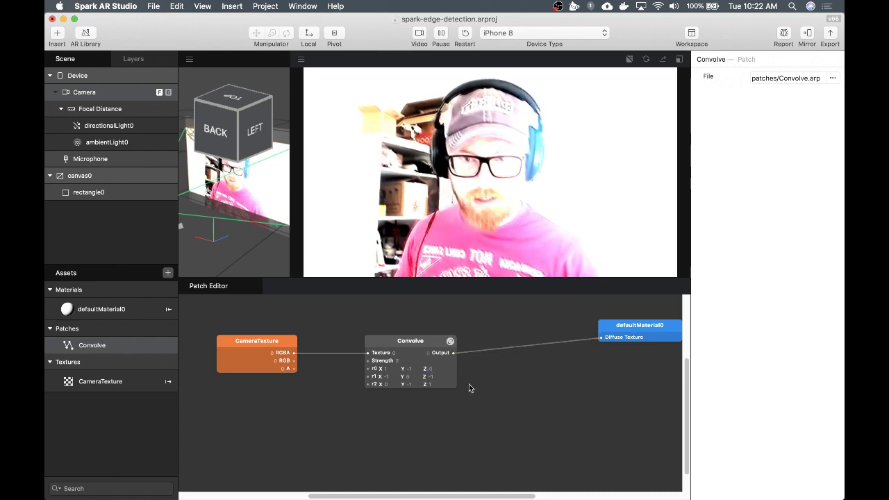
click(387, 384)
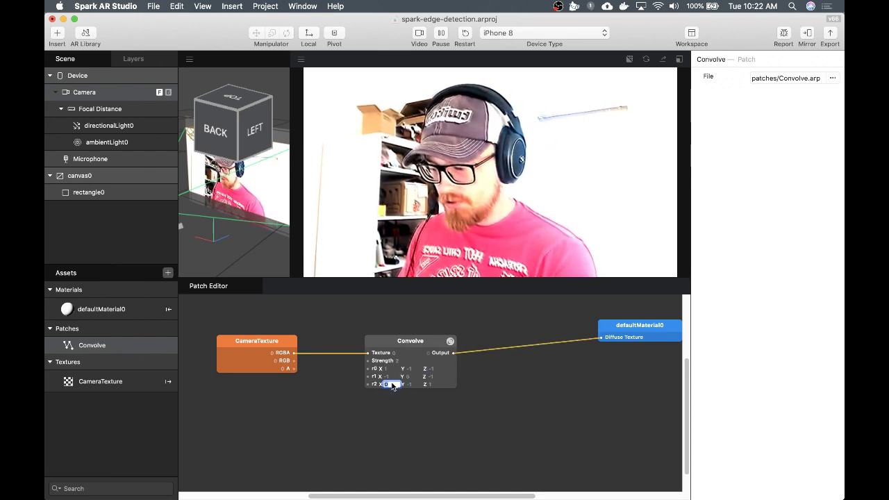
text(-1)
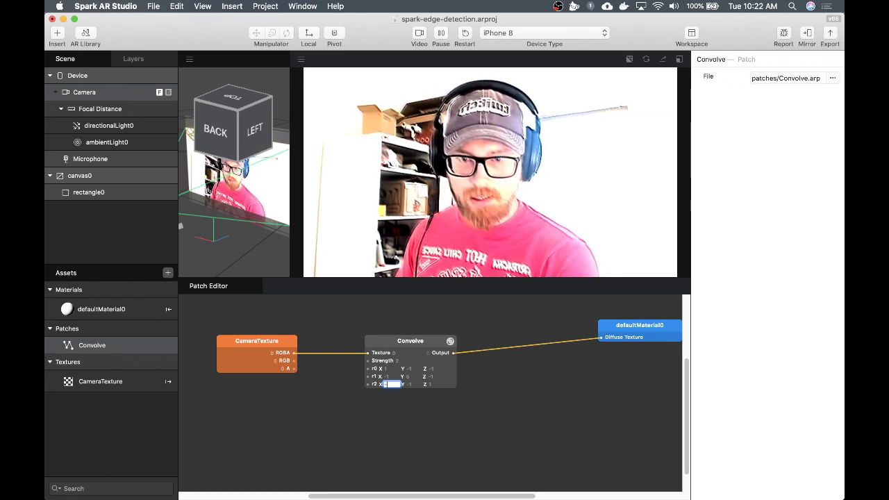
click(403, 399)
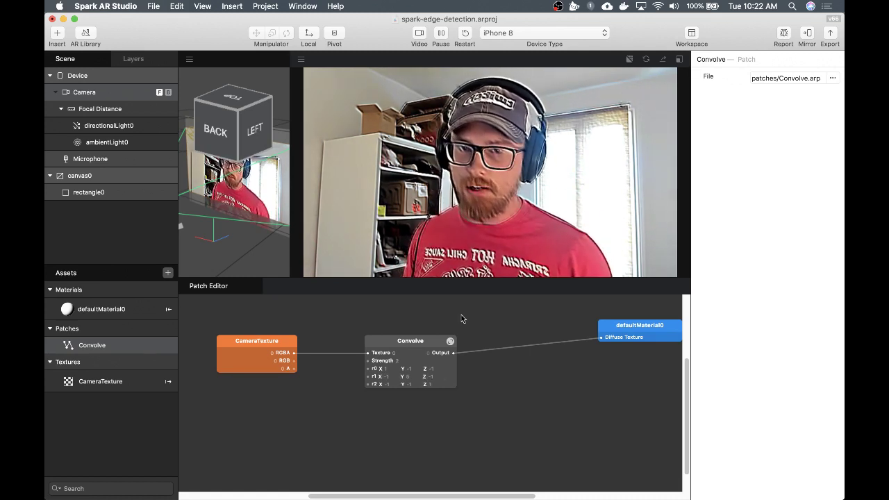
- Set the remaining kernel entries (r0 Y, r1 Y, r1 Z, r2 Y) to 0
click(407, 377)
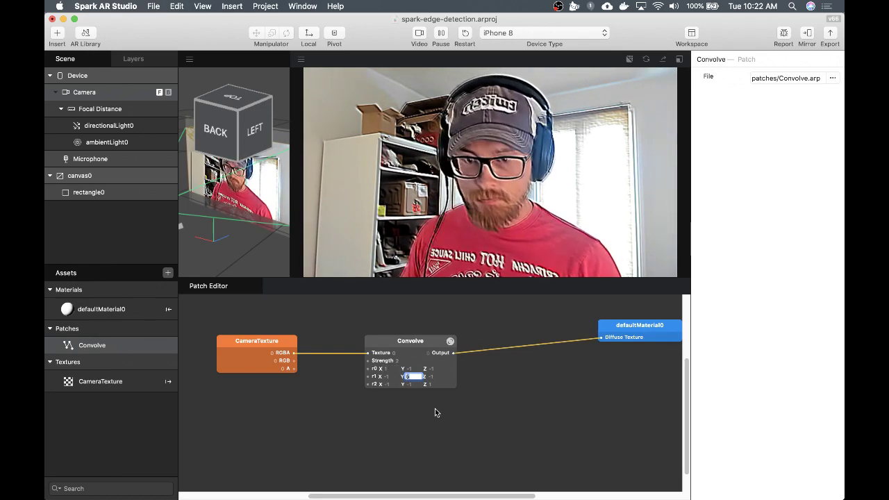
click(412, 375)
click(412, 369)
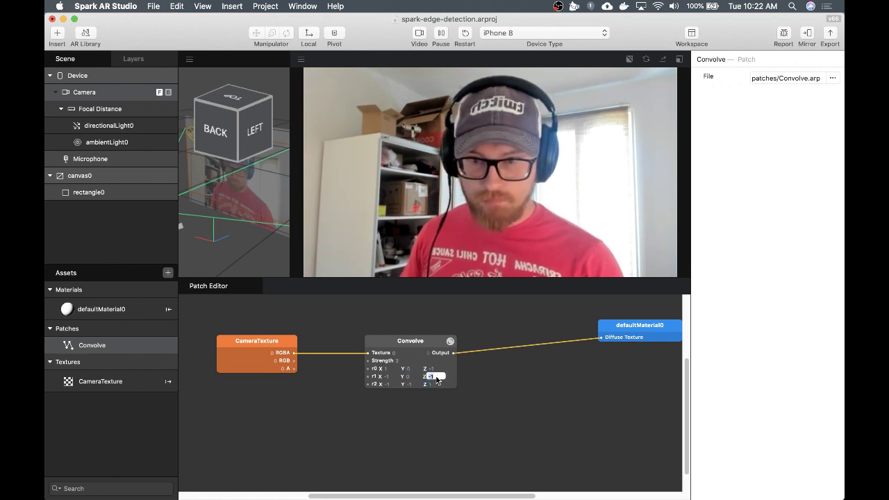
click(432, 376)
text(0)
click(381, 377)
click(404, 418)
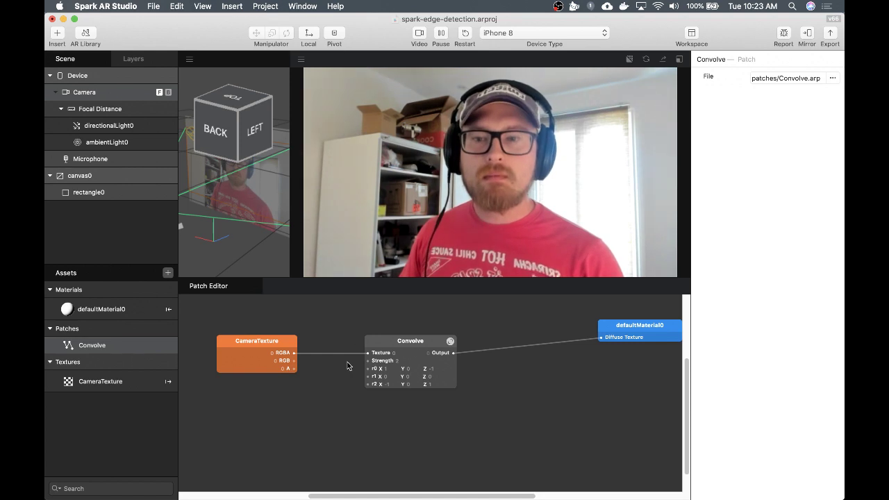
- Raise the Convolve Strength to 5
click(399, 362)
click(399, 362)
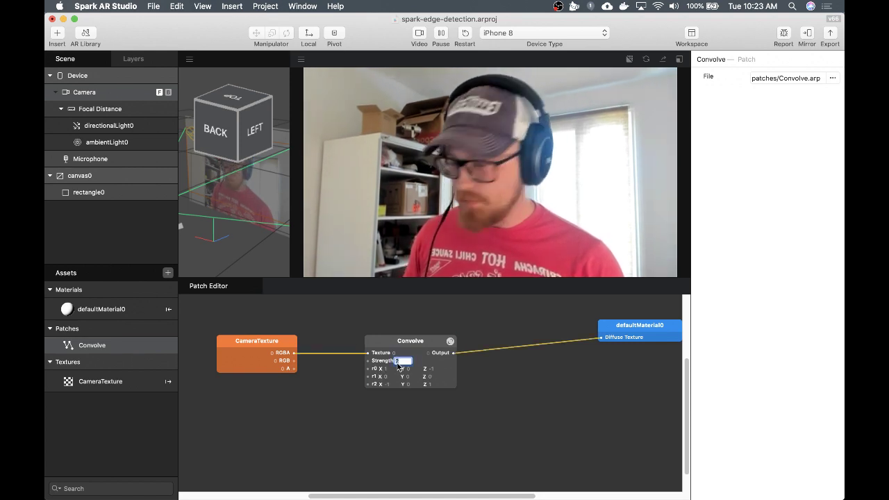
text(5)
key(Return)
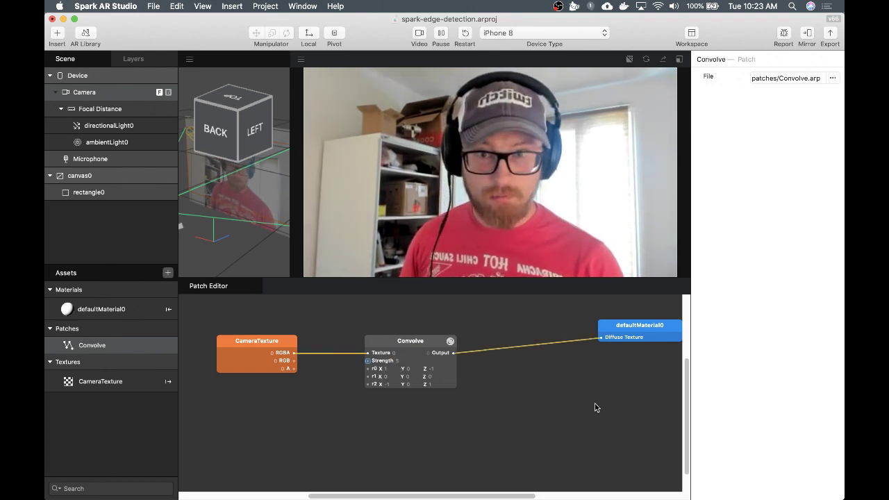
click(497, 392)
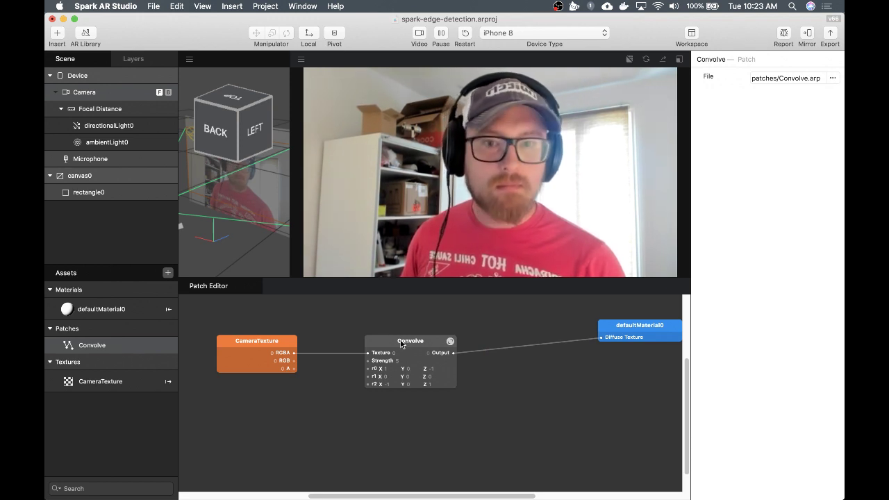
drag(413, 345, 410, 345)
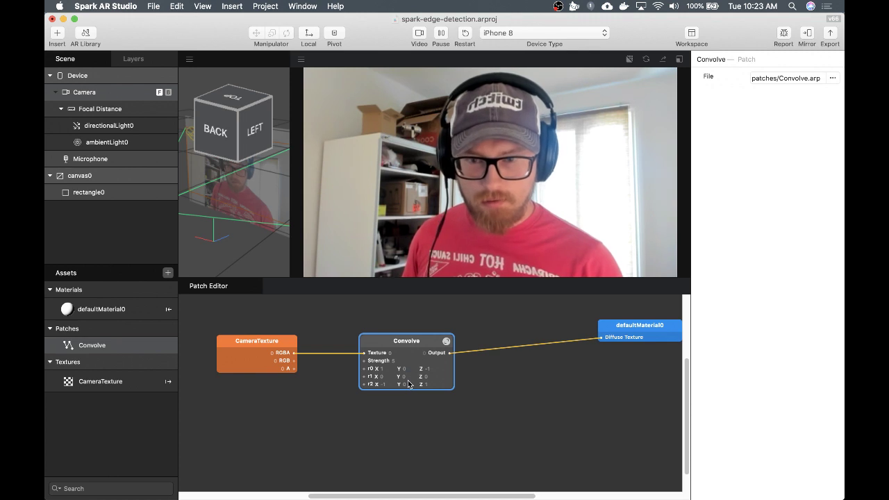
- Set the kernel centre r1 Y to 1, try 0.6, restore 1, and settle Strength at 3
click(409, 380)
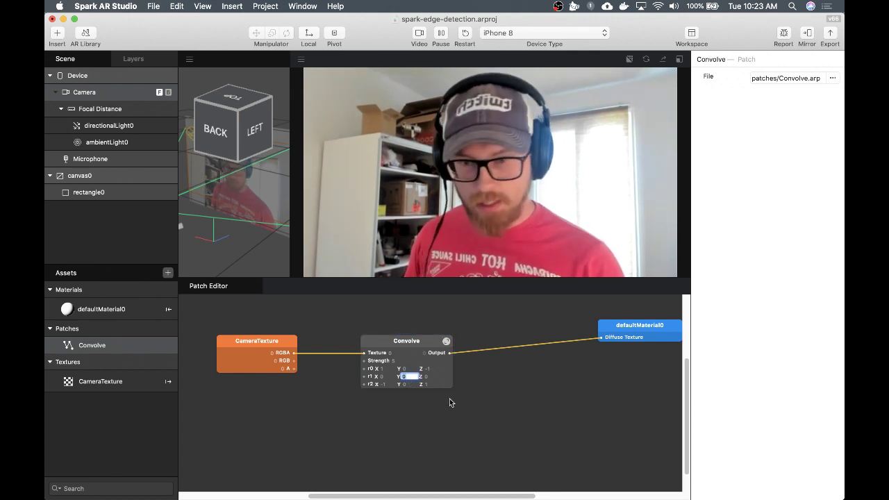
text(1)
click(511, 408)
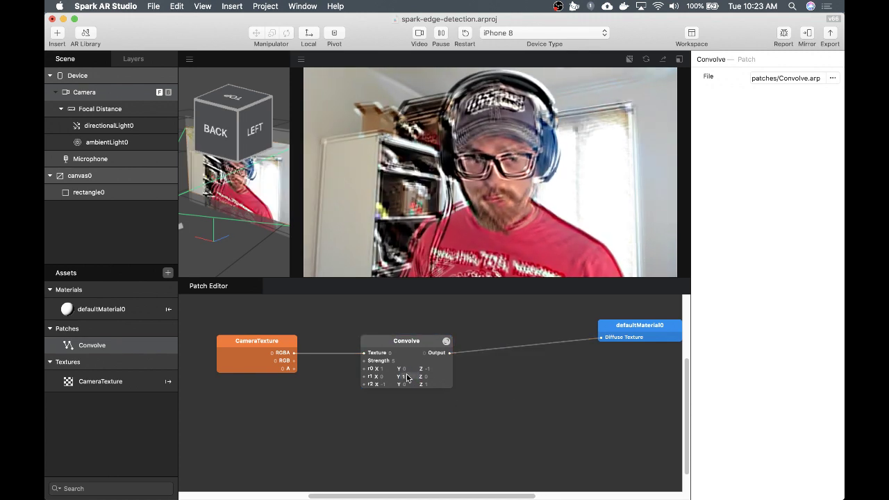
click(408, 378)
click(399, 413)
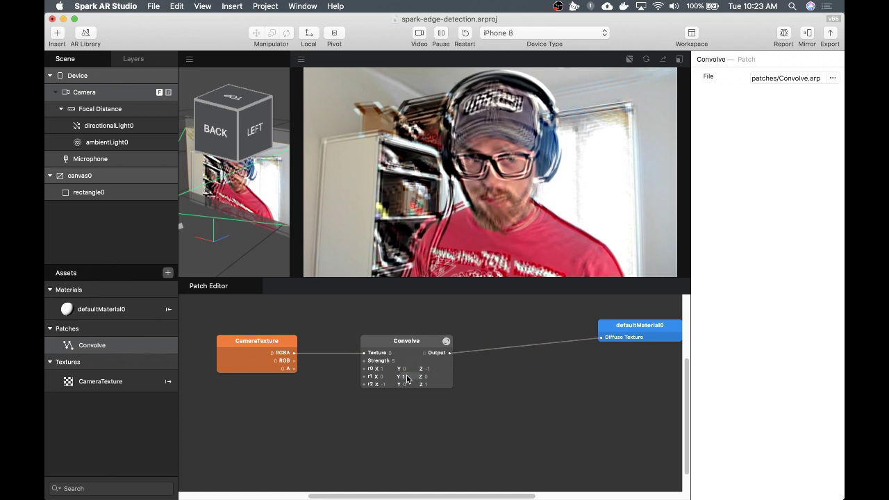
click(408, 378)
text(0.6)
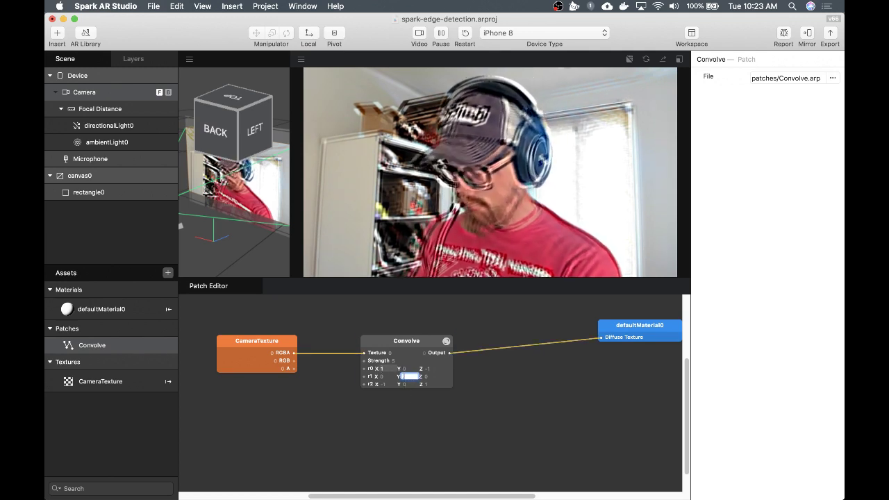
key(Return)
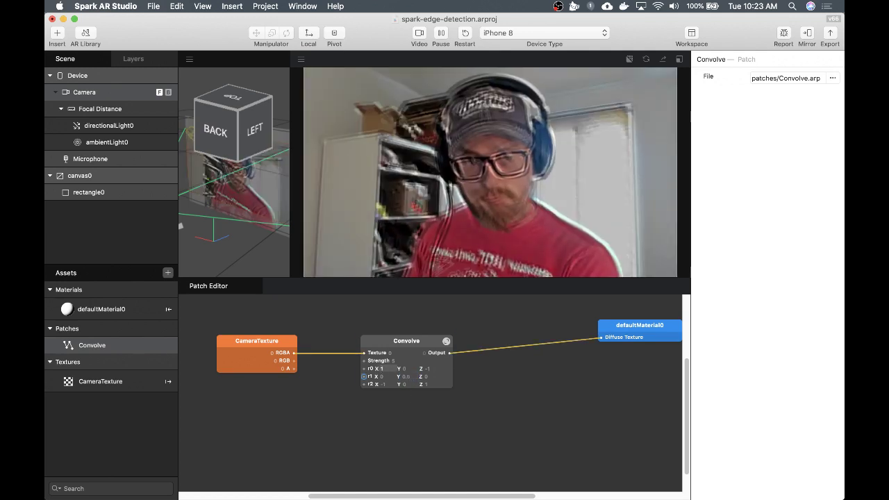
click(407, 378)
text(1)
click(469, 448)
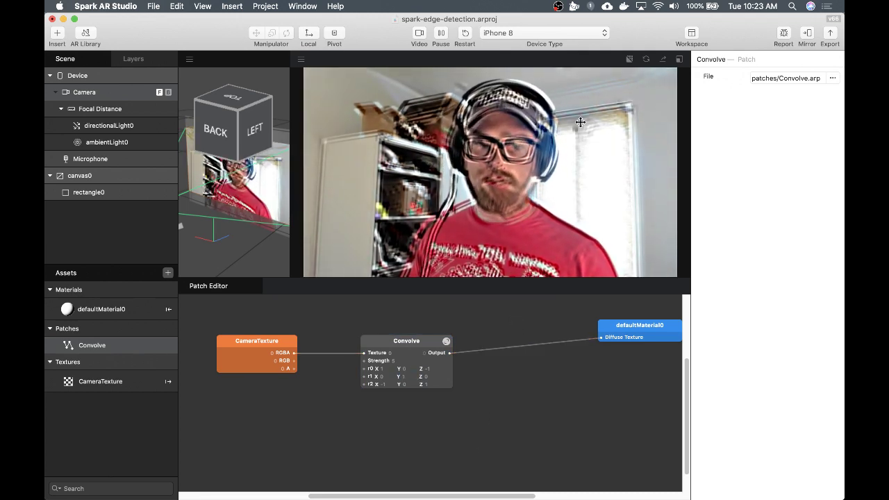
click(394, 361)
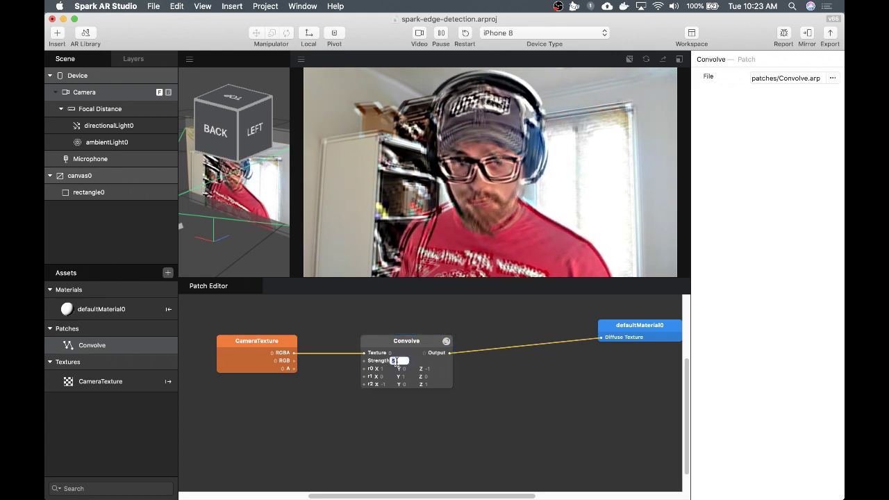
click(522, 417)
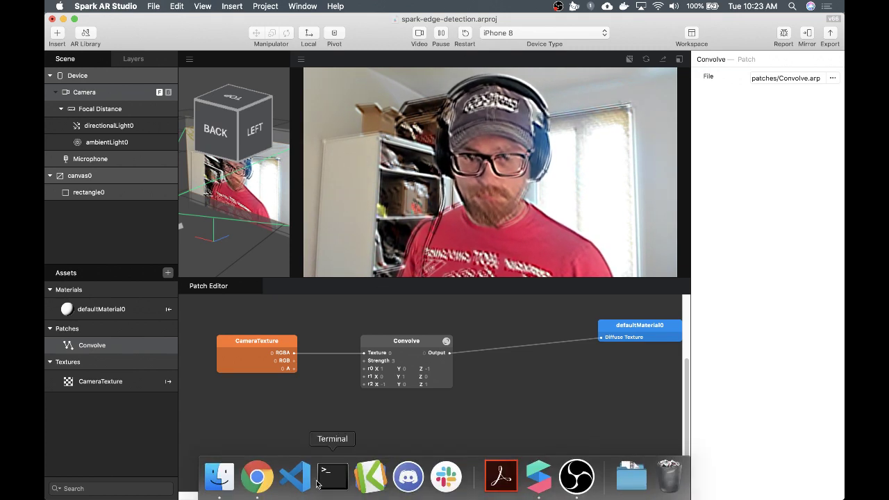
click(256, 477)
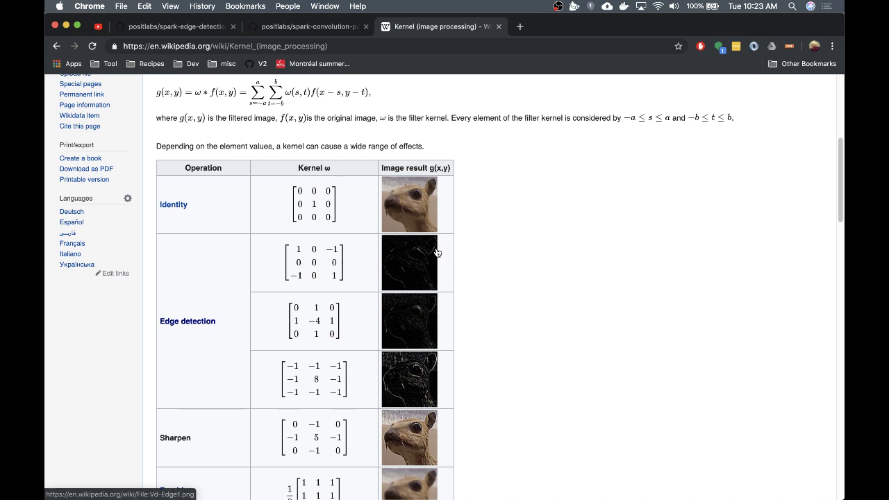
mouse_move(445, 493)
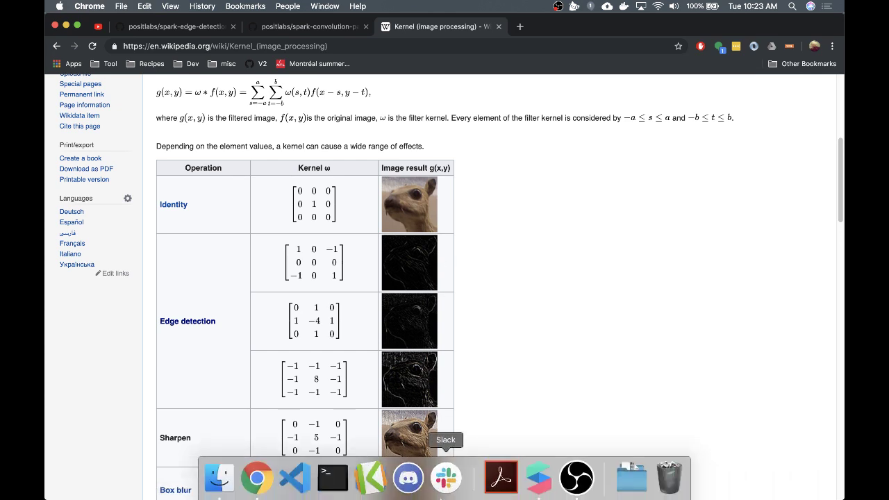
click(539, 485)
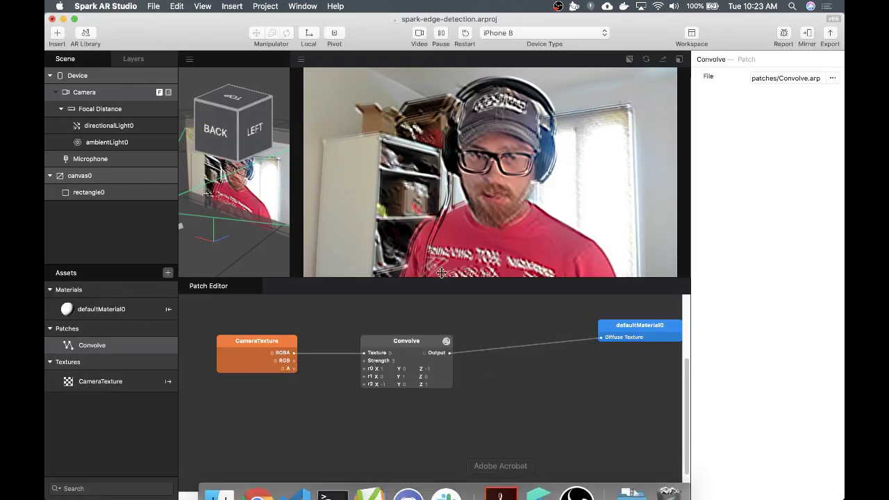
- Insert a Subtract patch ('subtr') next to the Convolve patch in the Patch Editor
drag(351, 319, 402, 336)
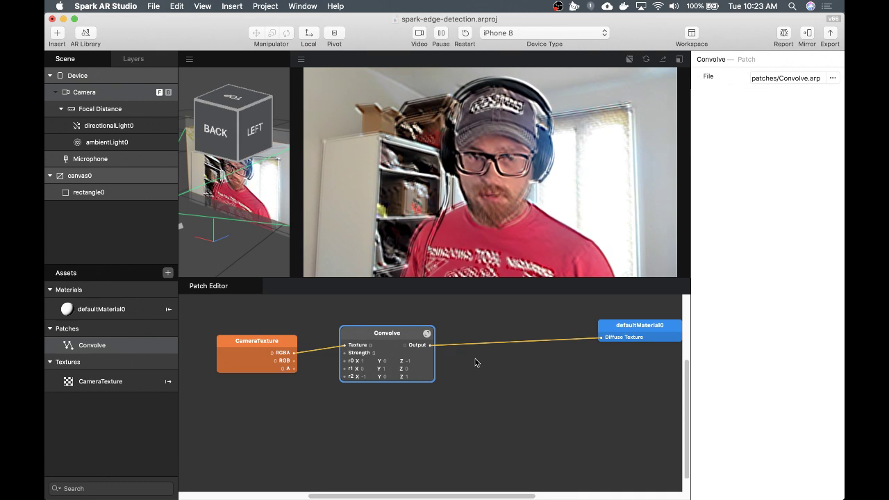
double_click(479, 376)
text(subtr)
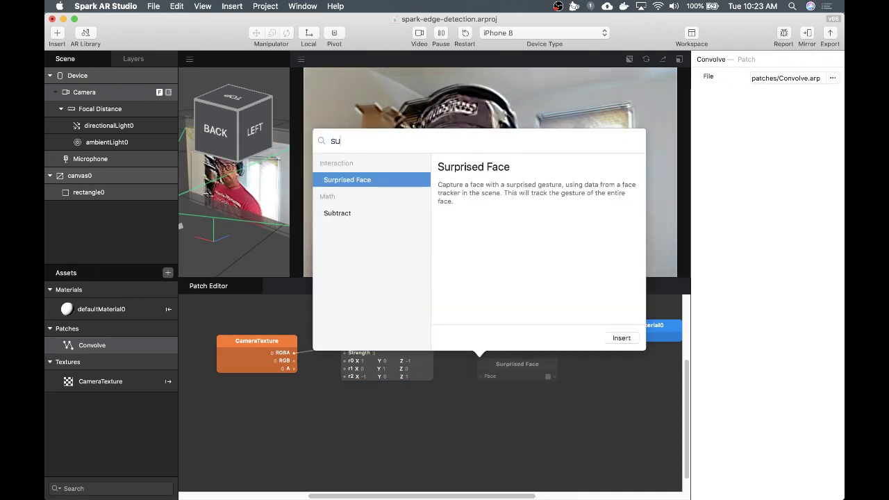
key(Return)
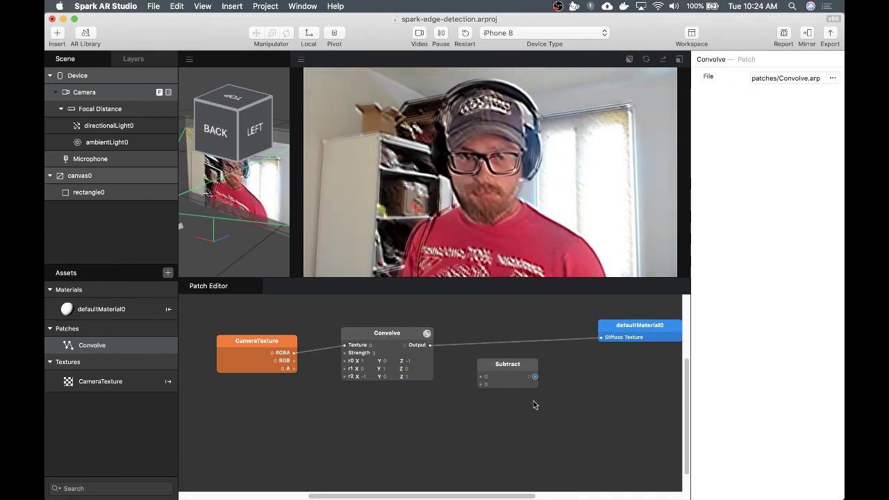
drag(508, 365, 539, 357)
drag(409, 335, 403, 351)
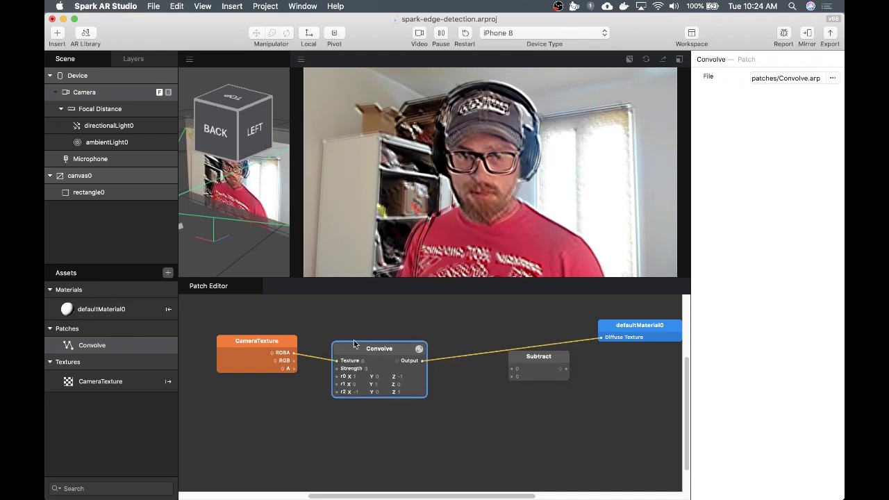
- Wire CameraTexture RGBA and Convolve Output into Subtract, and Subtract's output to Diffuse Texture
drag(293, 357, 513, 369)
drag(421, 361, 512, 377)
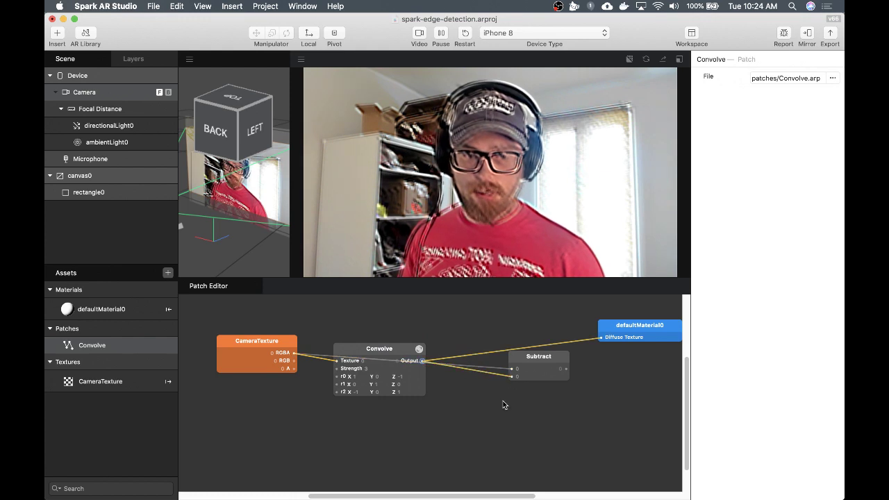
drag(401, 348, 400, 318)
drag(566, 369, 602, 338)
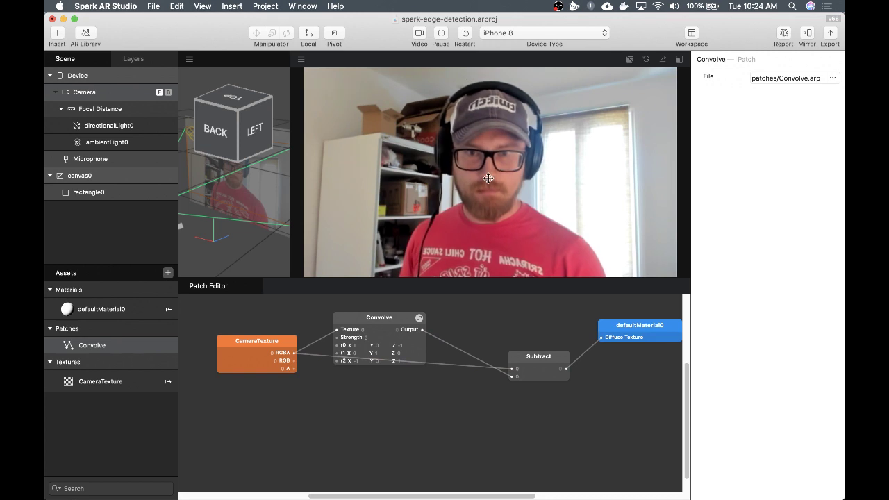
drag(543, 361, 512, 370)
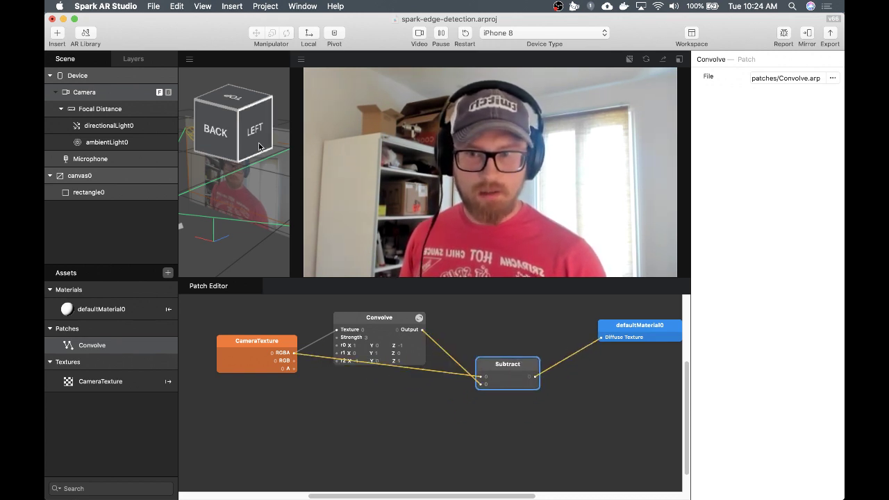
- Disconnect Convolve Output from Subtract and wire the camera texture's RGB output into Subtract instead
click(242, 189)
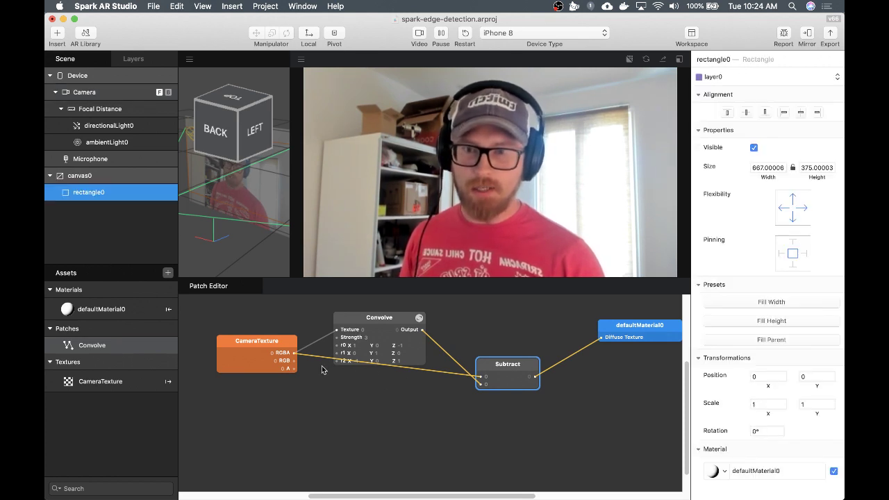
drag(295, 372, 315, 405)
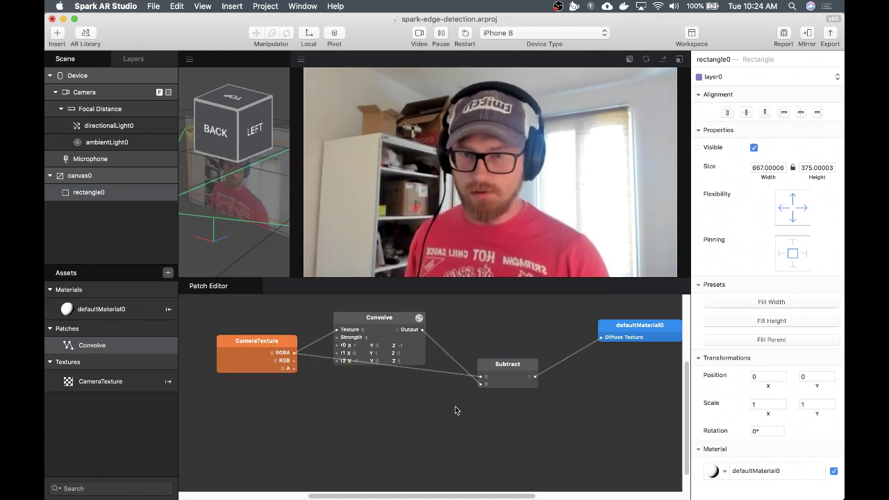
click(514, 371)
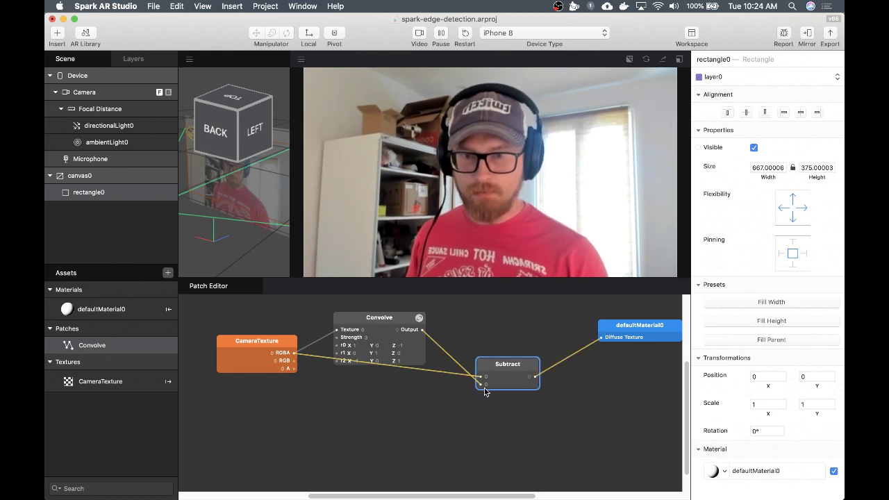
drag(480, 384, 338, 332)
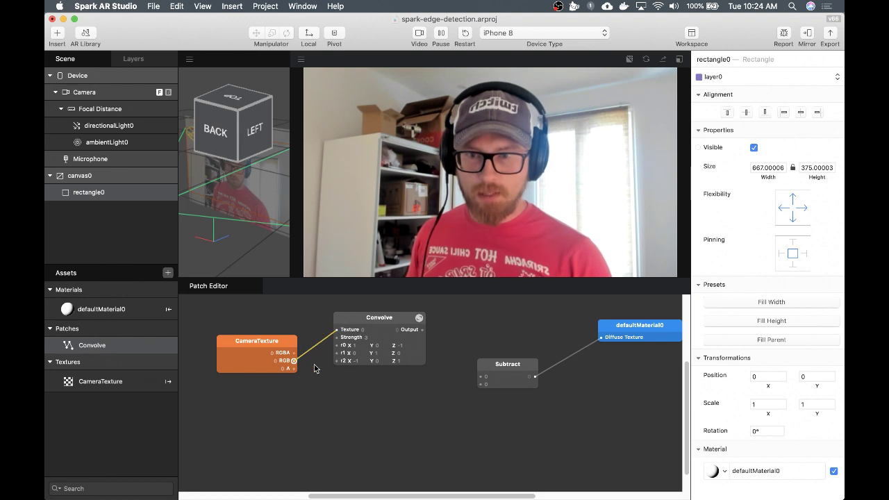
drag(278, 345, 270, 329)
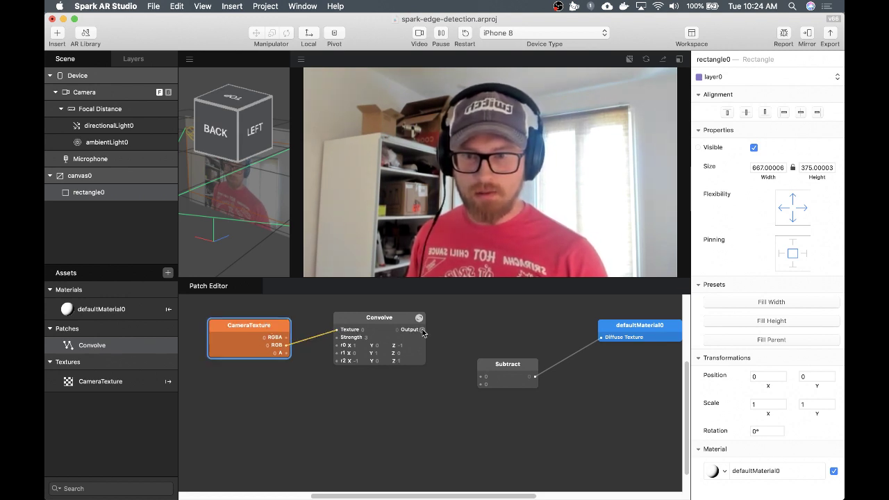
drag(285, 345, 480, 384)
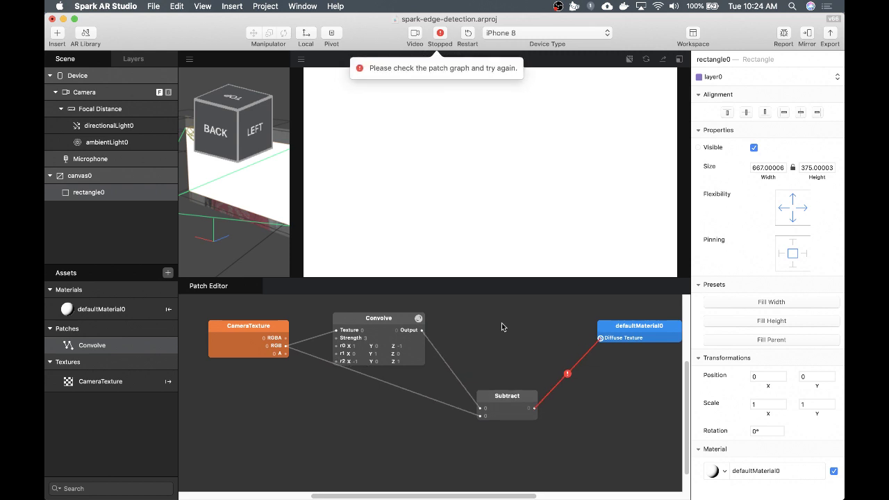
- Insert a Pack patch ('pac') and place it below the Subtract patch
drag(393, 394, 390, 339)
double_click(411, 439)
key(Escape)
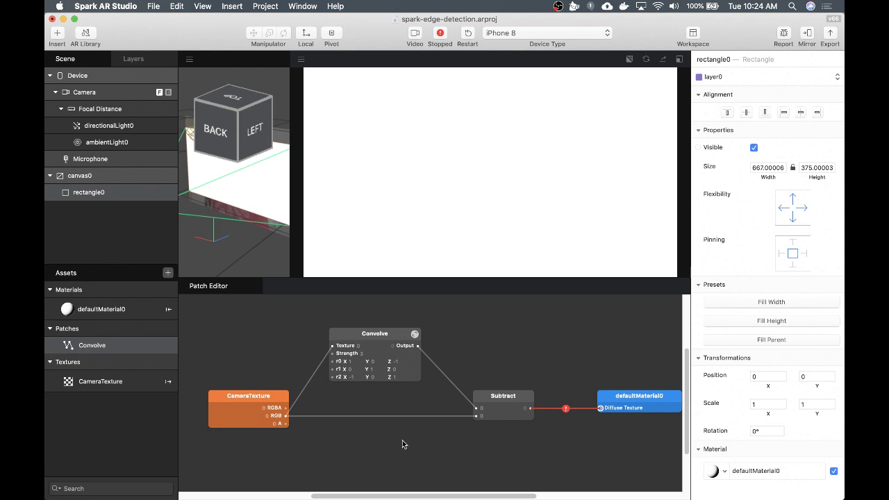
double_click(403, 441)
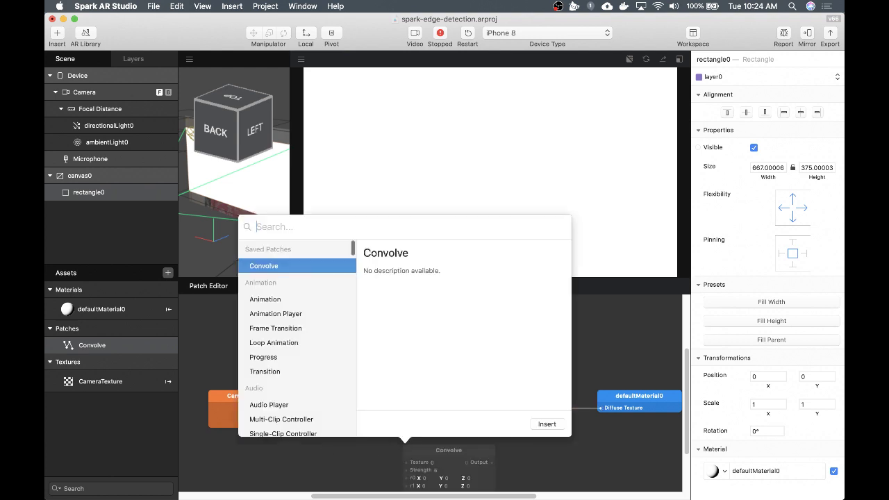
text(pack)
key(Return)
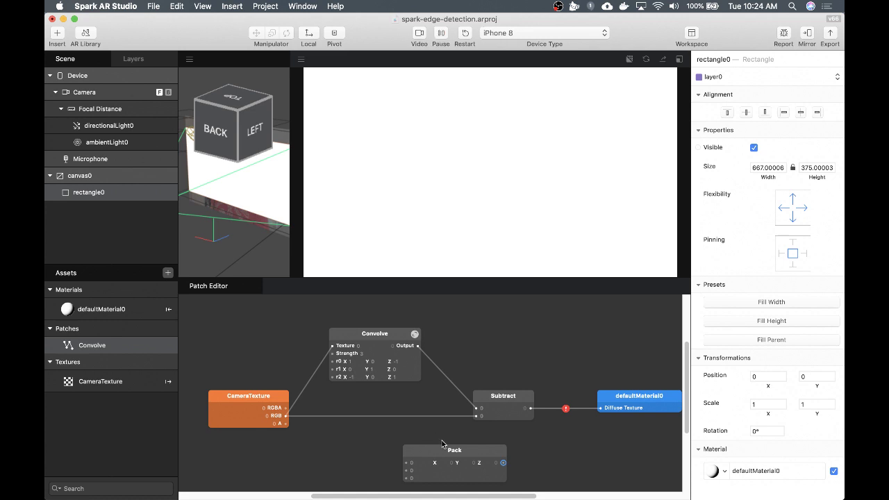
drag(459, 472, 432, 440)
- Change the Pack patch's type, settling on Vector 2 with X and Y inputs
right_click(428, 423)
mouse_move(449, 425)
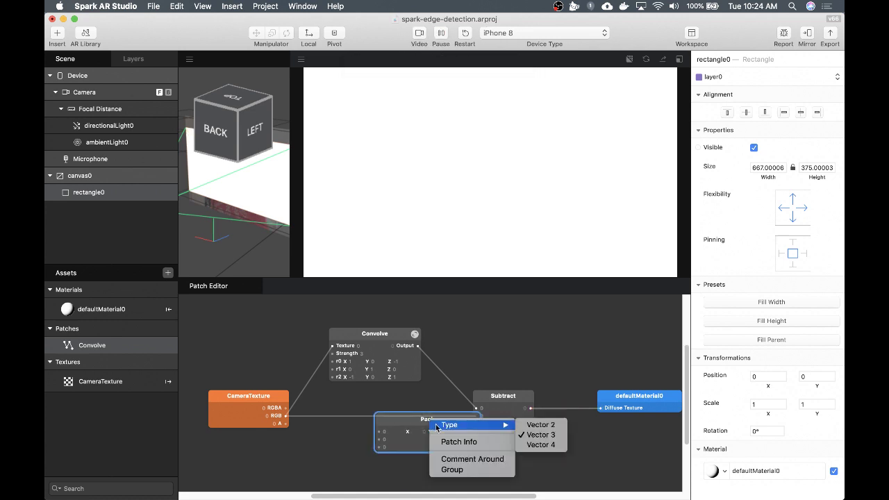
click(541, 445)
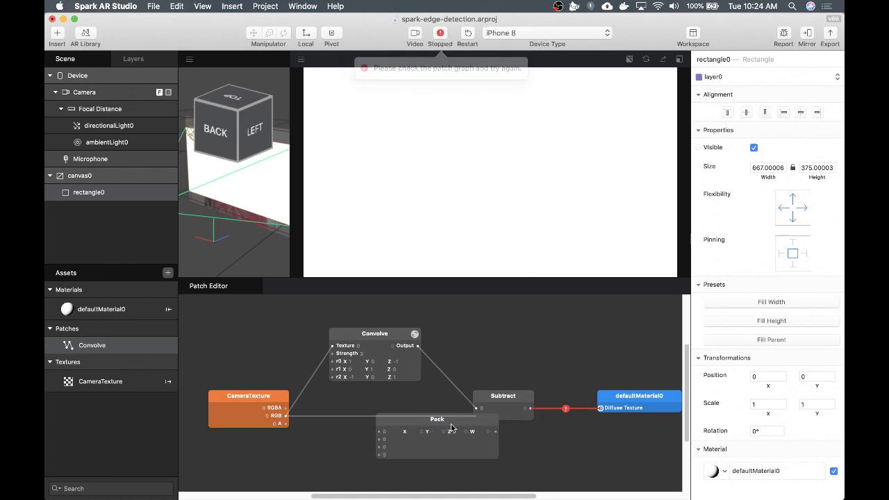
drag(442, 423, 485, 440)
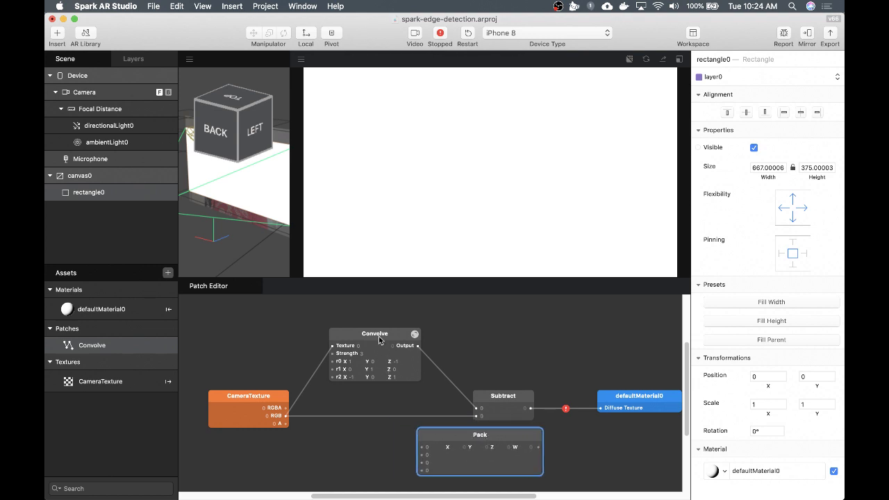
click(288, 419)
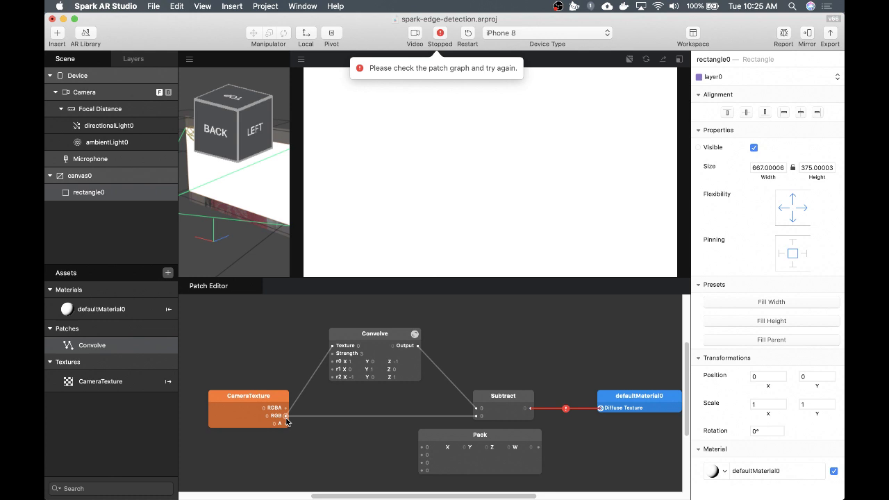
click(484, 439)
right_click(489, 433)
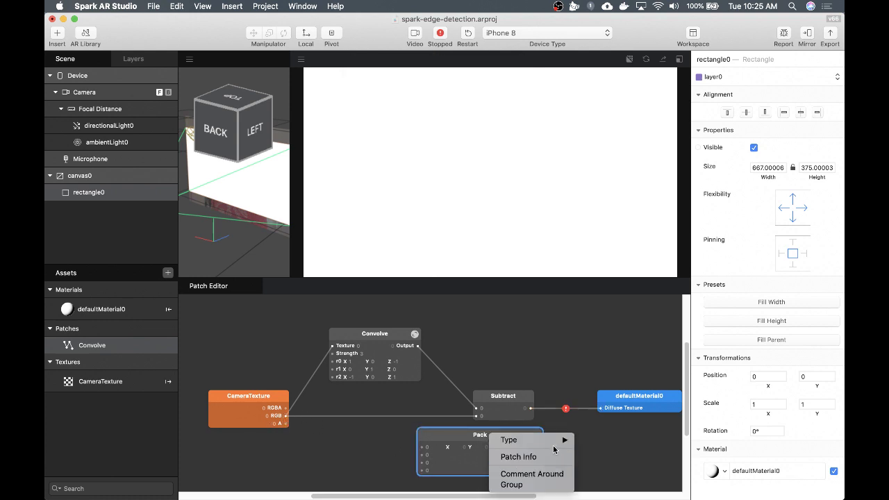
mouse_move(556, 439)
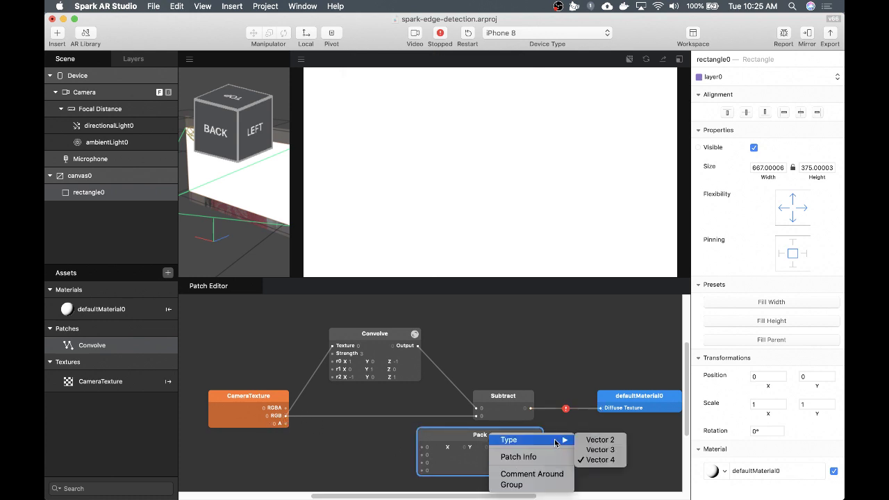
click(602, 440)
- Connect the CameraTexture alpha output to the Pack patch's second input
drag(456, 443, 441, 443)
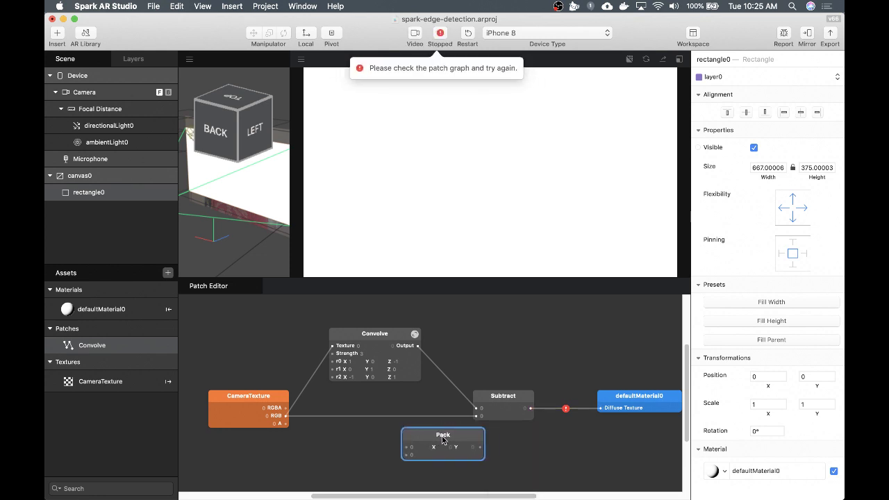
drag(286, 415, 408, 447)
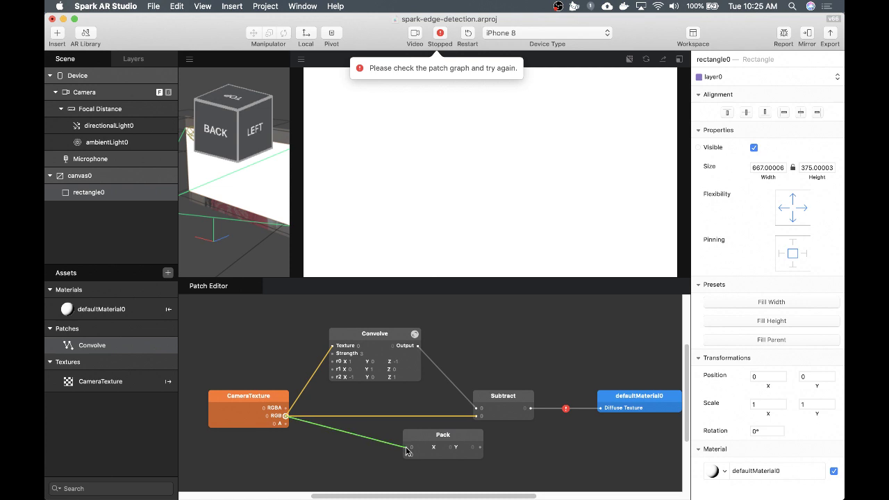
drag(286, 423, 409, 457)
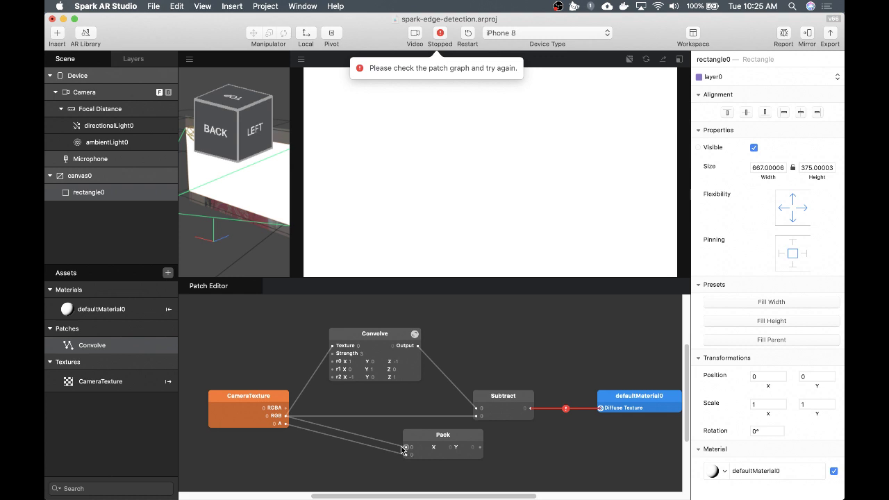
mouse_move(406, 454)
mouse_down()
mouse_move(388, 458)
mouse_move(408, 452)
mouse_up()
drag(286, 426, 530, 441)
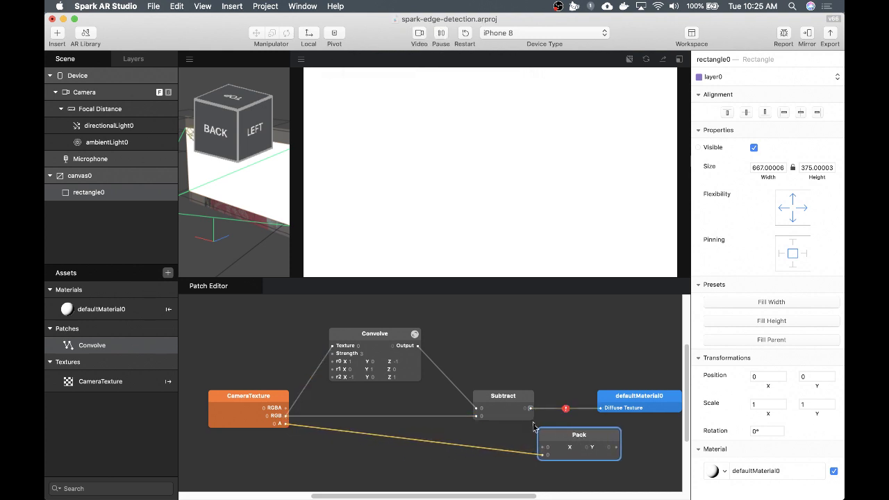
- Connect Subtract output to Pack's first input and Pack output to Diffuse Texture, shifting the graph left
drag(531, 408, 544, 452)
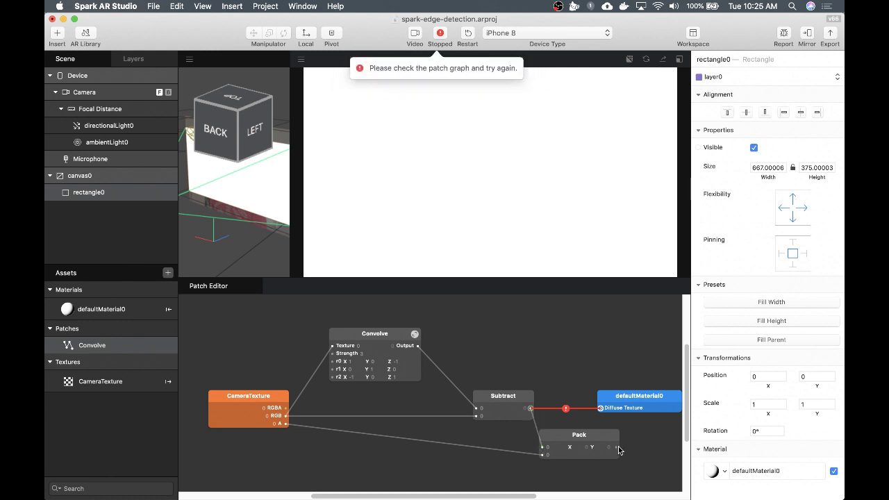
drag(616, 447, 601, 408)
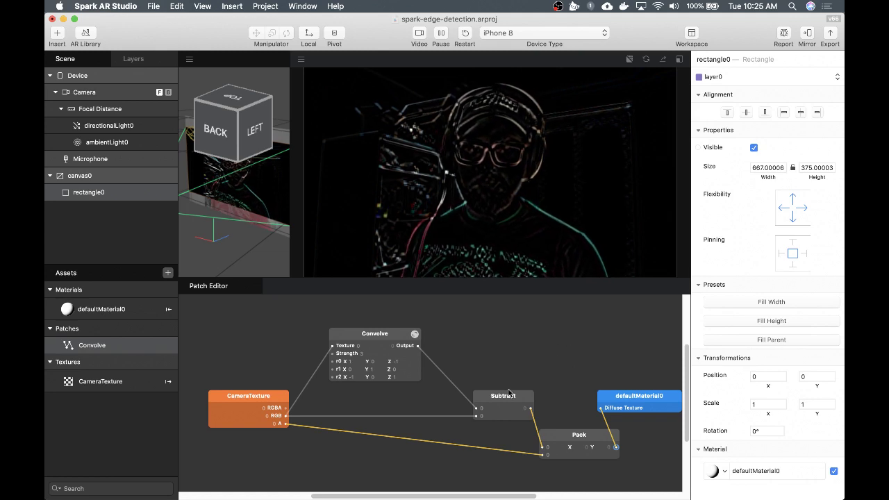
drag(456, 332, 234, 392)
drag(256, 339, 206, 340)
click(279, 450)
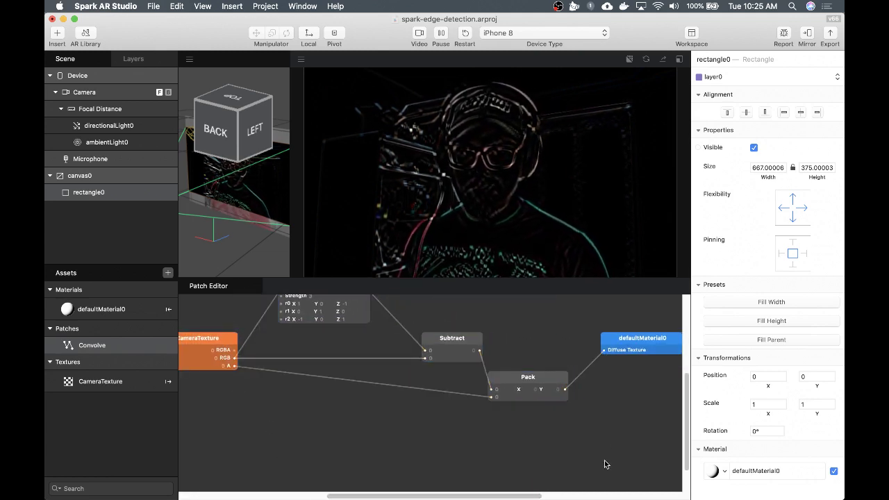
- Add a Divide patch near Pack, deleting a mistakenly inserted Add patch
right_click(573, 426)
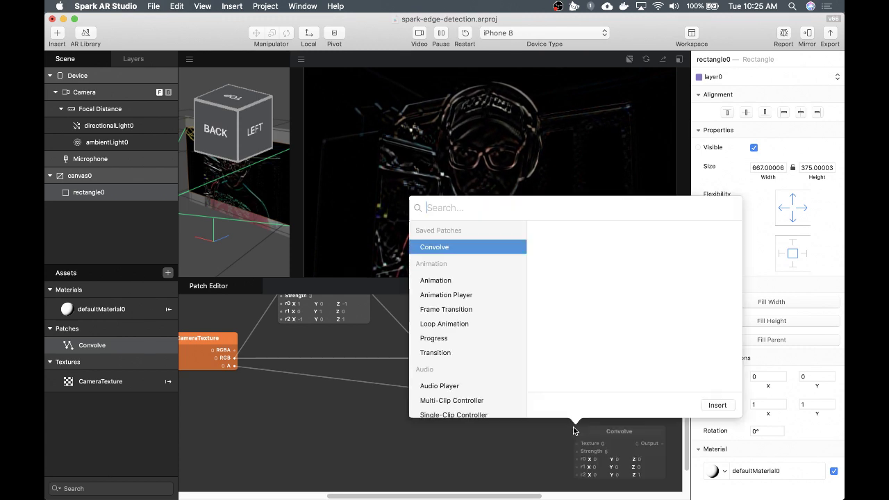
text(add)
key(Return)
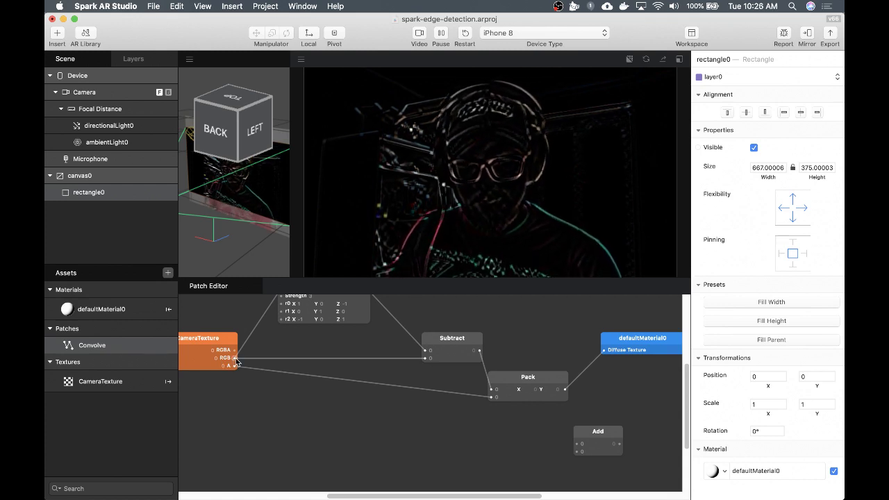
click(616, 446)
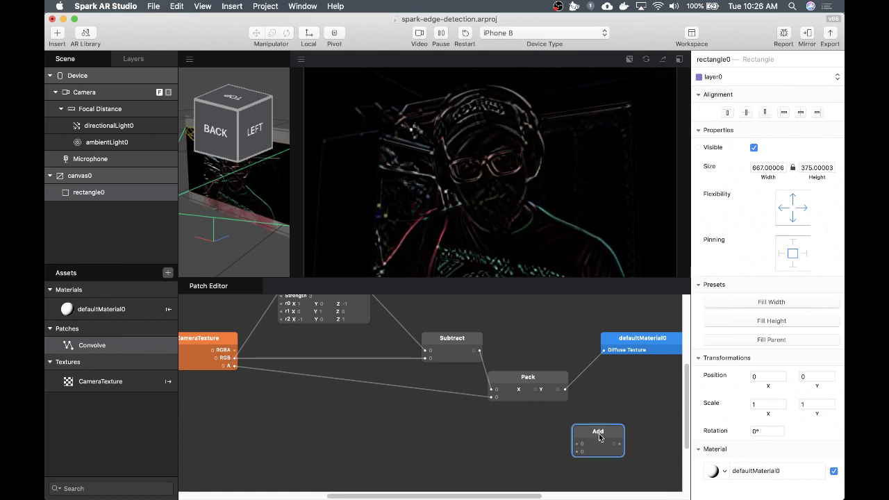
key(BackSpace)
right_click(611, 440)
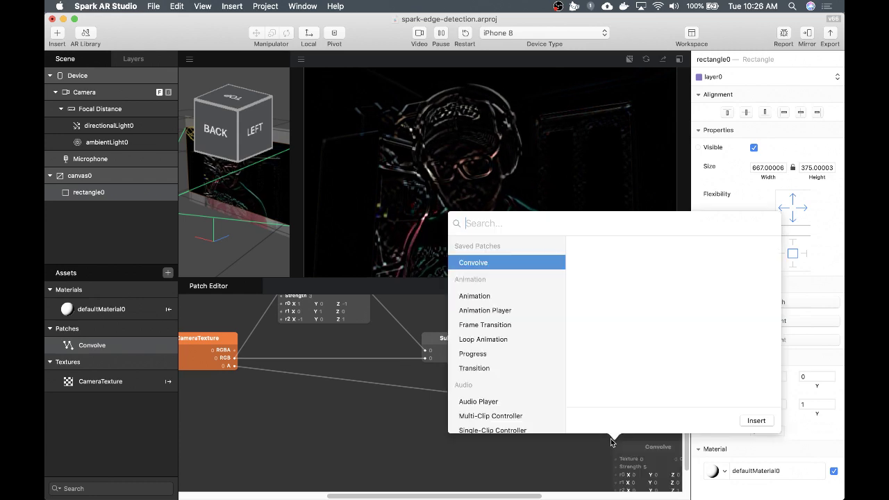
text(div)
key(Return)
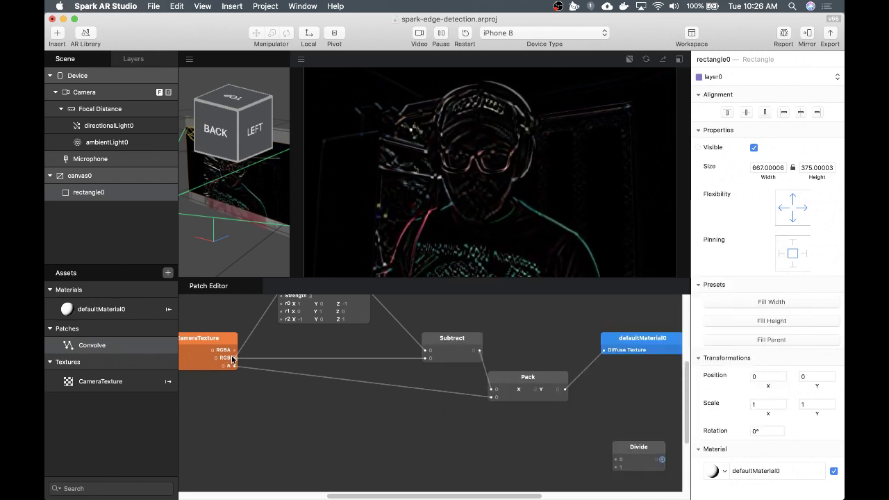
- Wire Subtract output into Divide's first input and camera RGB into its second input
drag(235, 360, 520, 431)
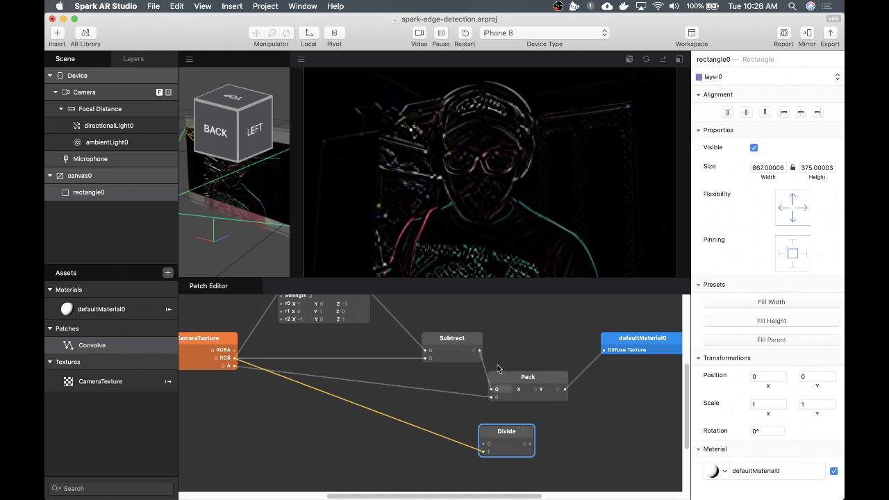
drag(478, 351, 498, 436)
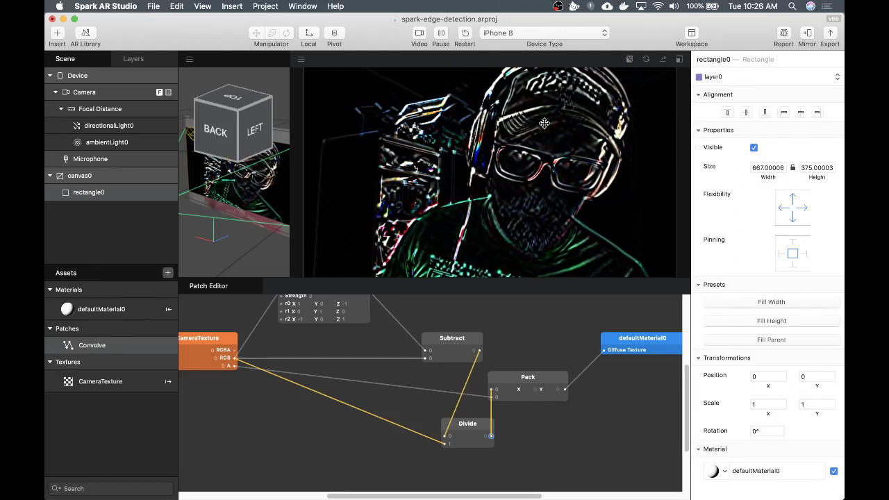
drag(554, 377, 574, 377)
click(521, 334)
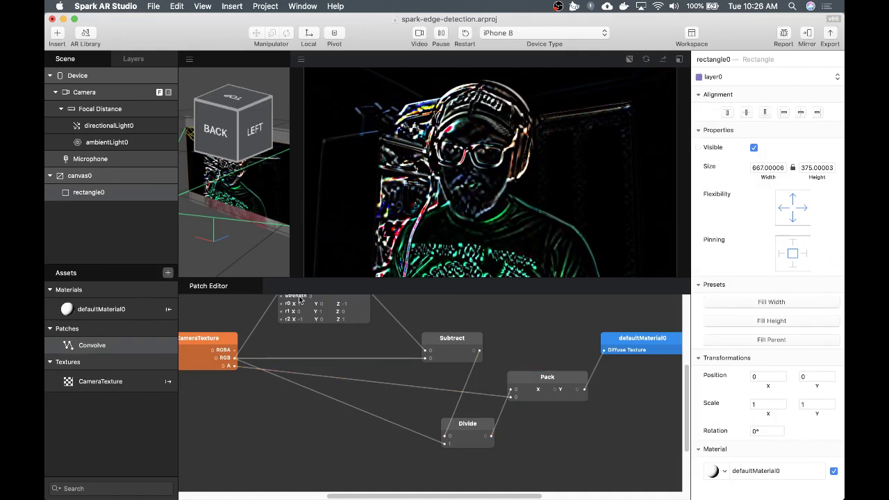
scroll(288, 348, up, 3)
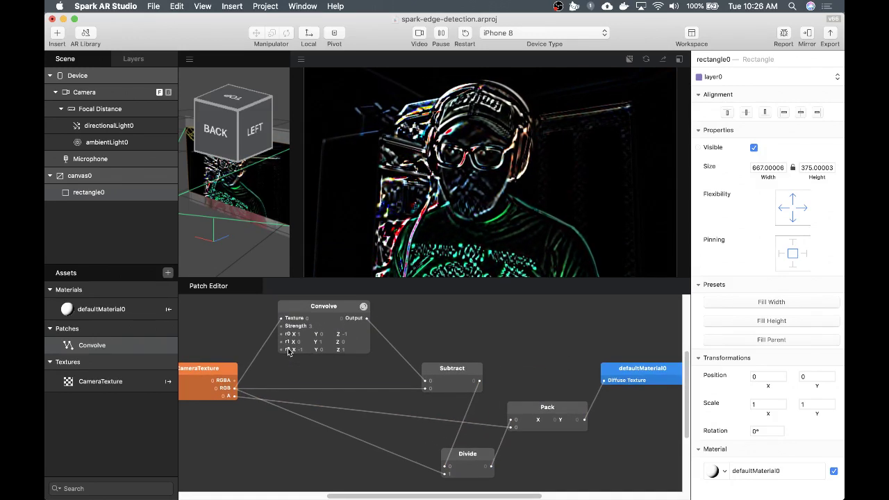
- Scroll Chrome's Wikipedia 'Kernel (image processing)' page down to the edge-detection kernel rows
mouse_move(431, 490)
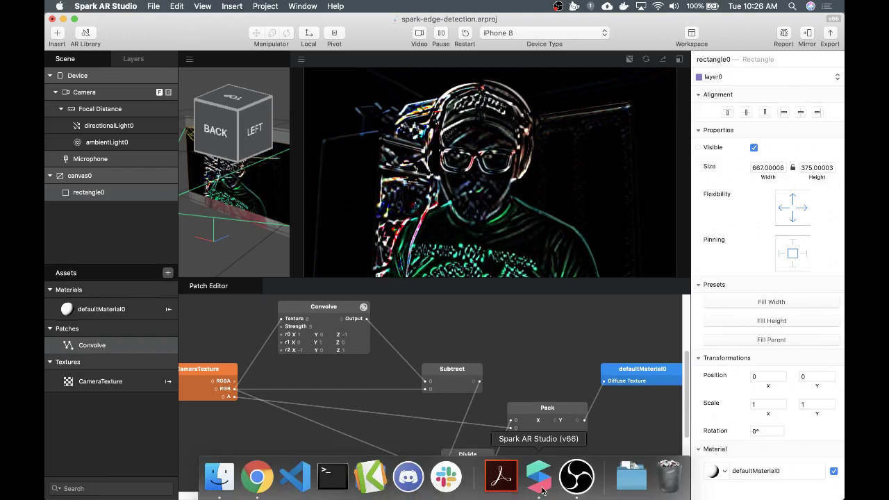
click(257, 477)
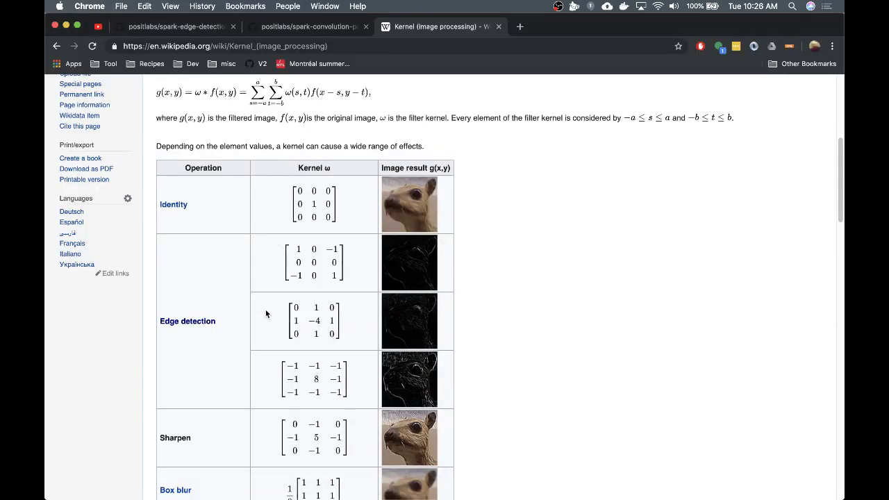
scroll(266, 320, down, 3)
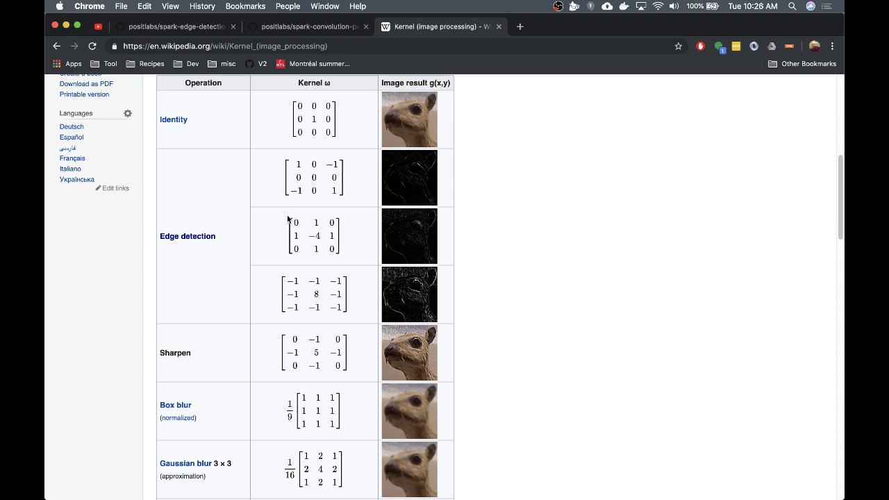
click(354, 245)
- Enter the edge-detection kernel 0 1 0 / 1 -4 1 / 0 1 0 into Convolve's r0–r2 fields
mouse_move(502, 495)
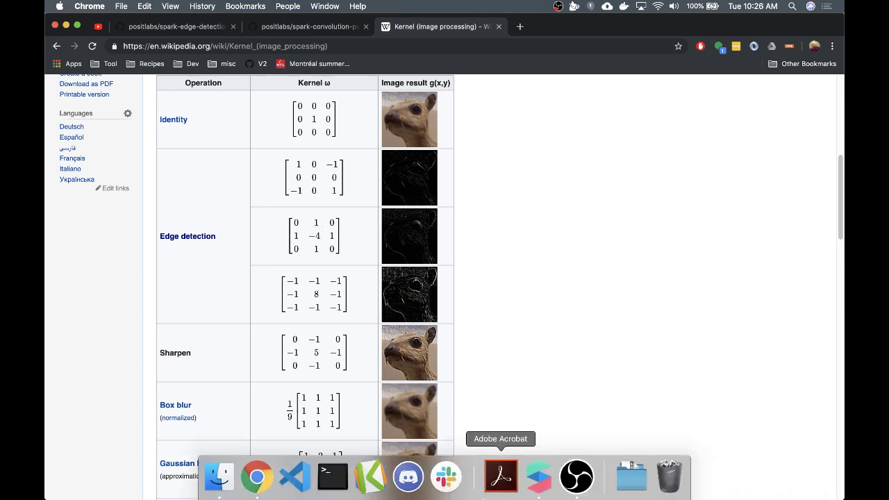
click(539, 476)
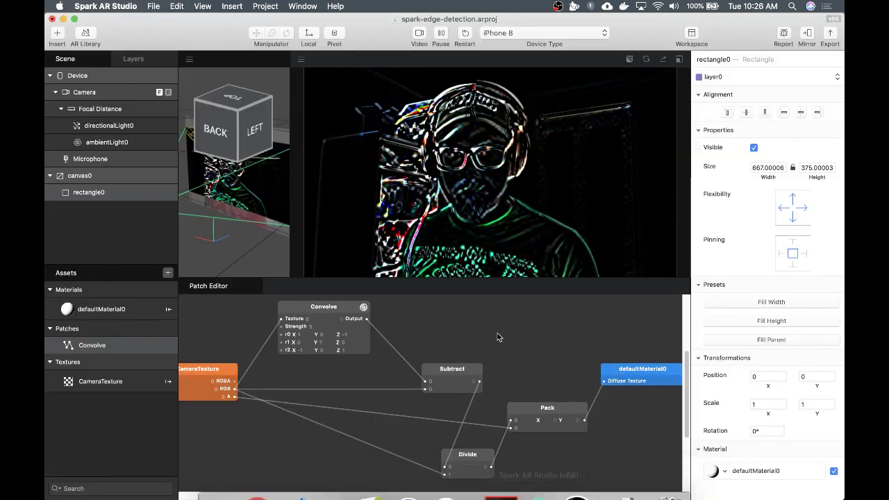
click(319, 343)
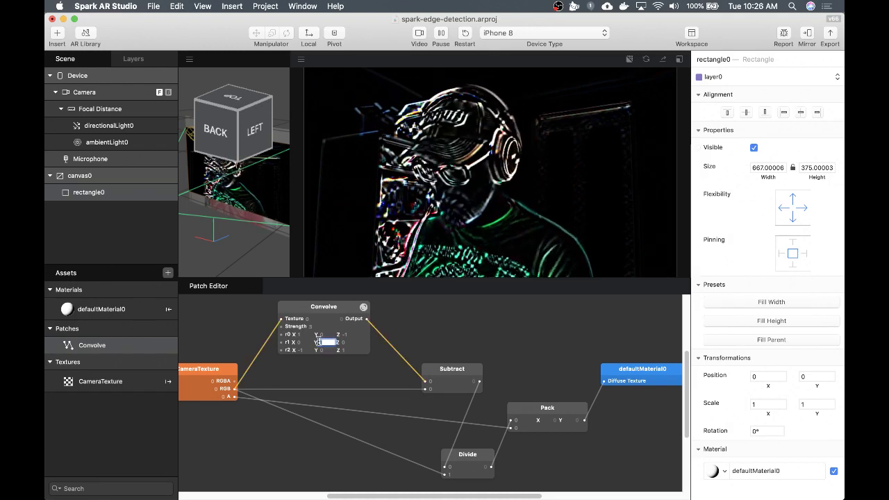
text(-4)
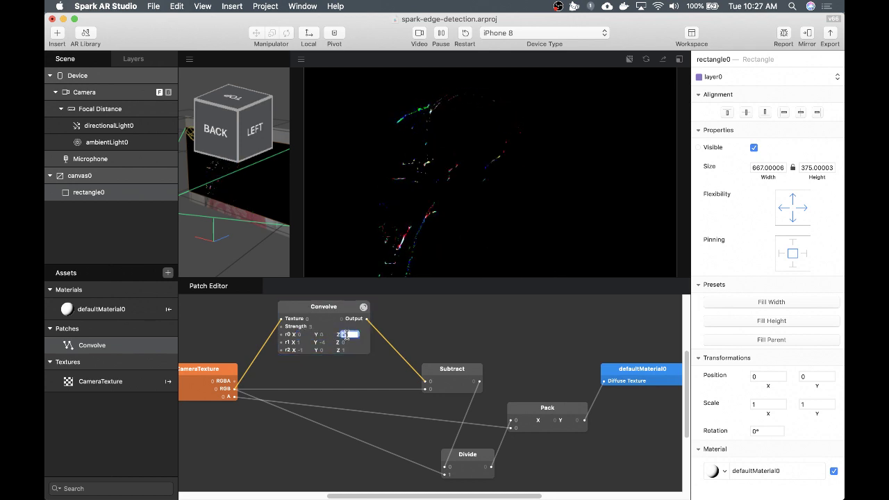
click(354, 356)
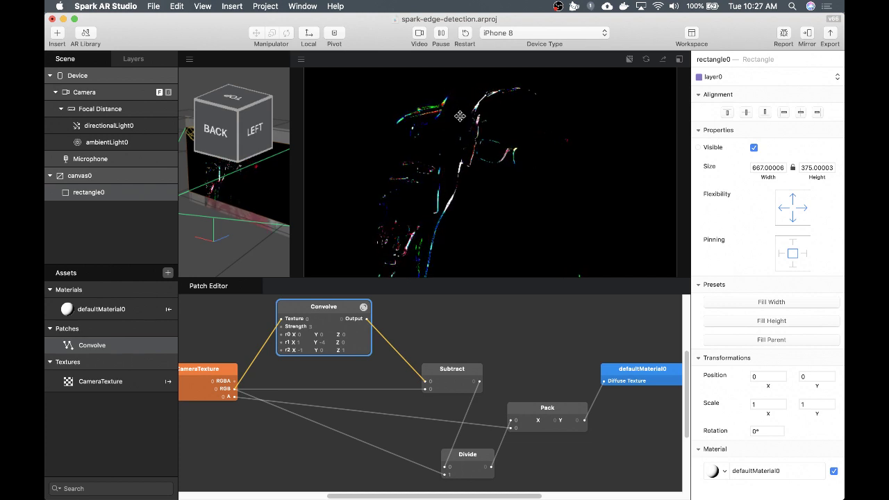
click(349, 351)
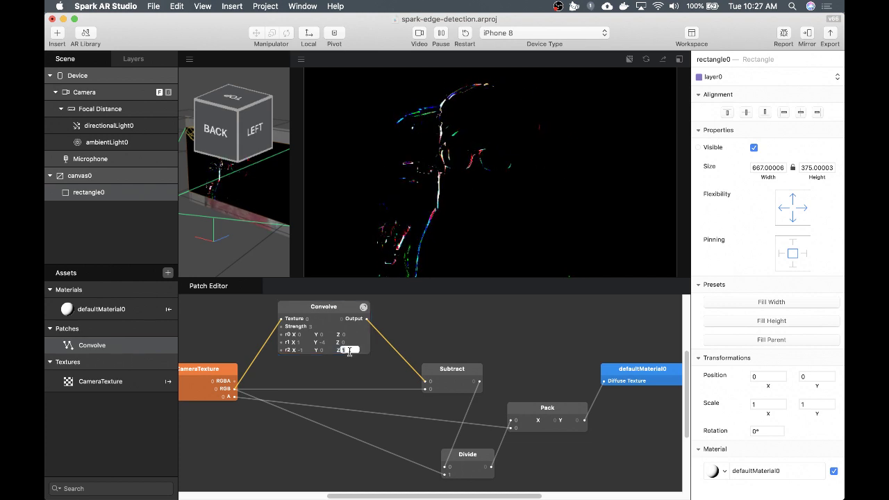
click(350, 342)
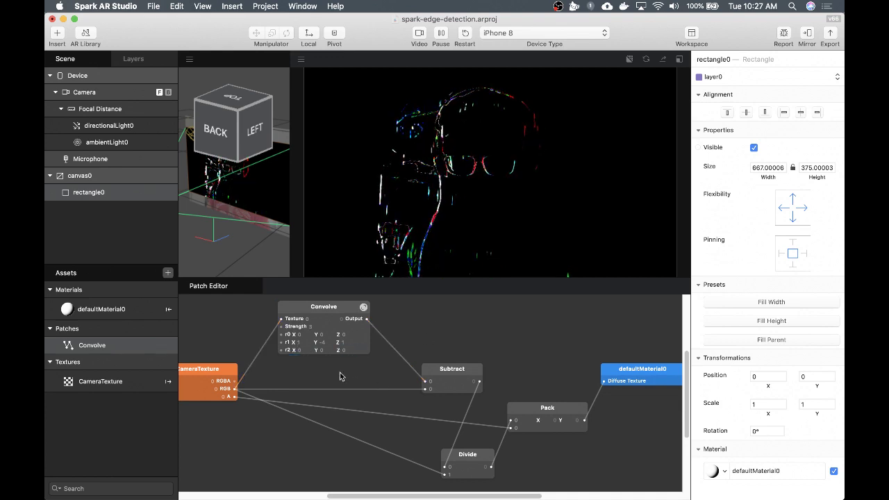
click(325, 343)
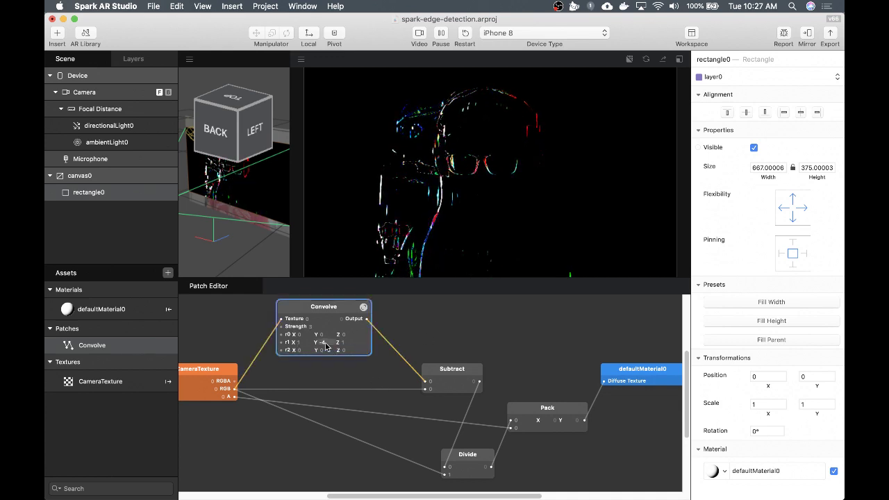
text(1)
key(Return)
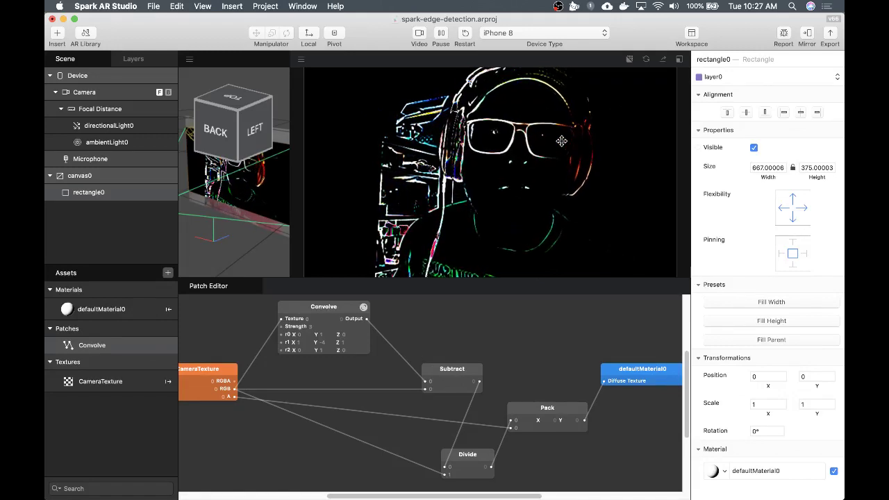
- Set the Convolve Strength to 5, then raise it to 20
click(311, 326)
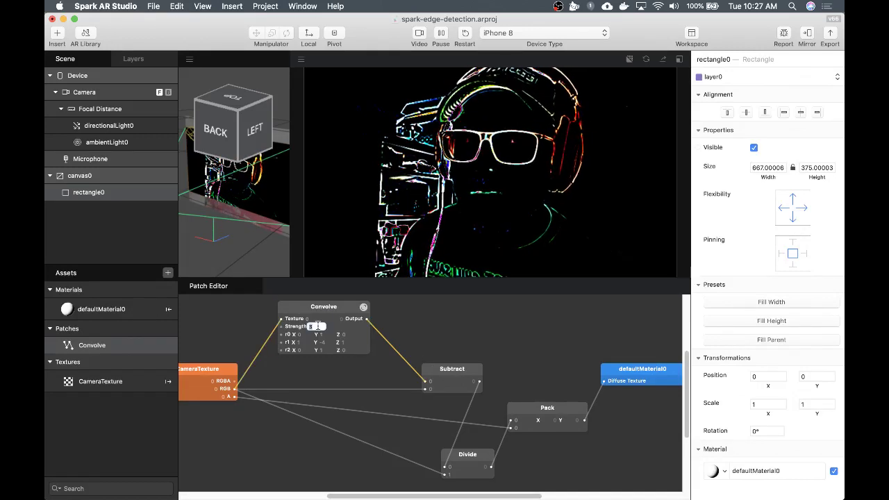
text(5)
key(Return)
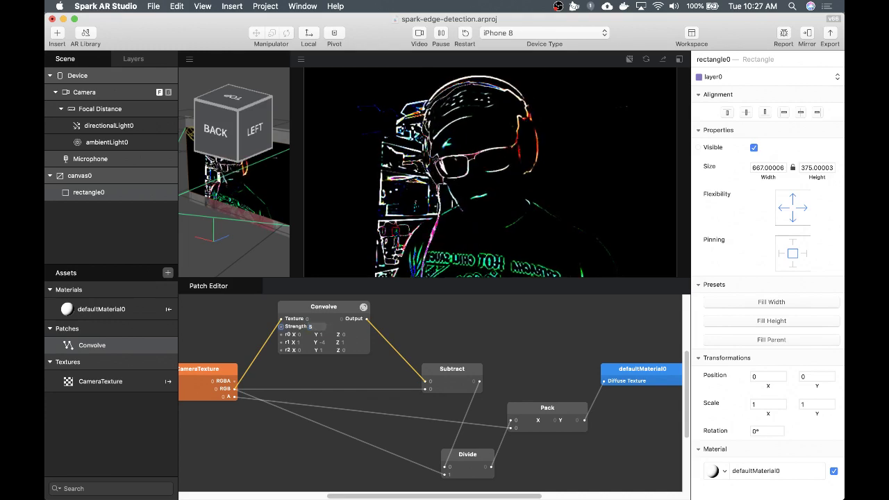
click(317, 327)
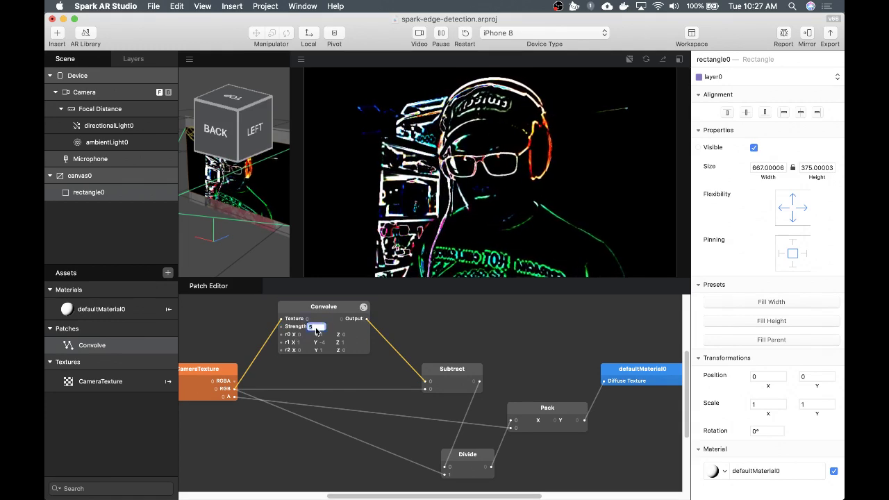
text(20)
key(Return)
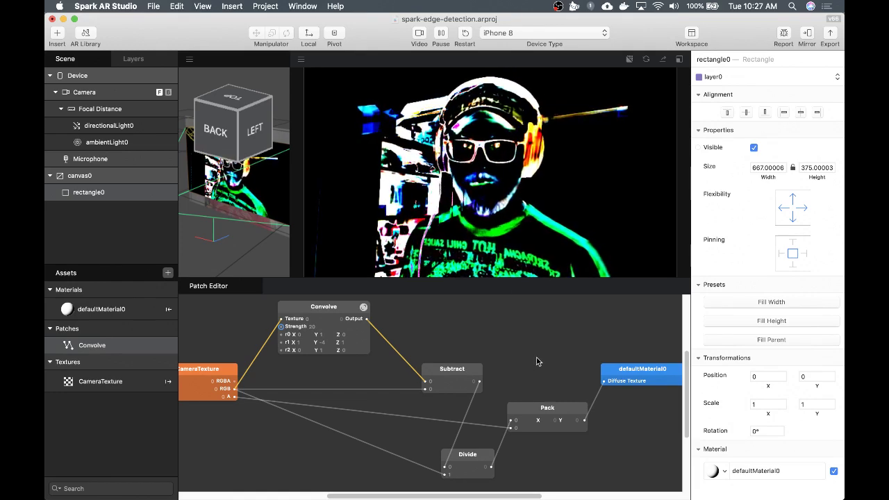
- Rearrange the Convolve and Subtract patches to make room for a new patch
click(345, 316)
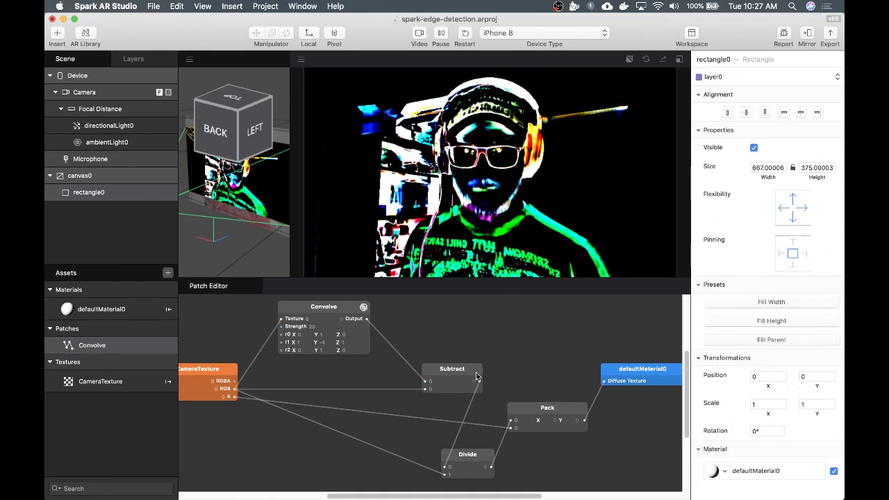
drag(457, 378, 488, 368)
scroll(452, 359, right, 5)
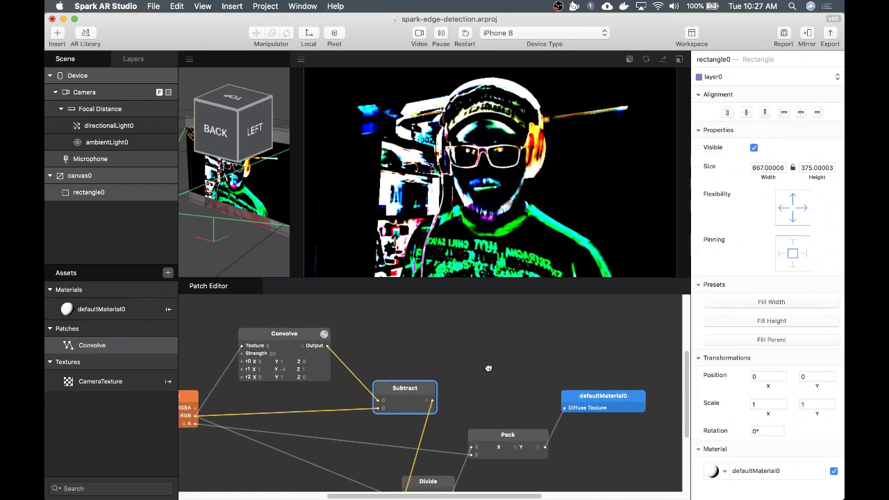
drag(292, 334, 252, 326)
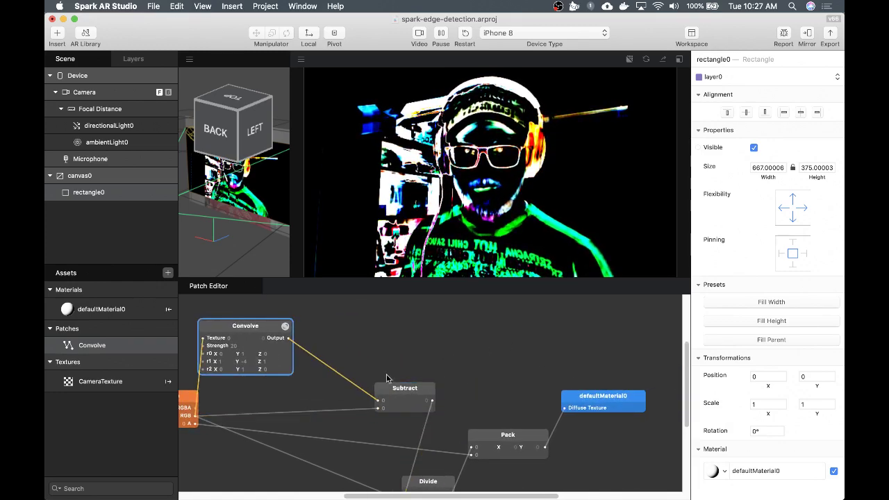
drag(399, 384, 441, 376)
- Insert a second Subtract patch computing 1 minus the Convolve Output
right_click(347, 342)
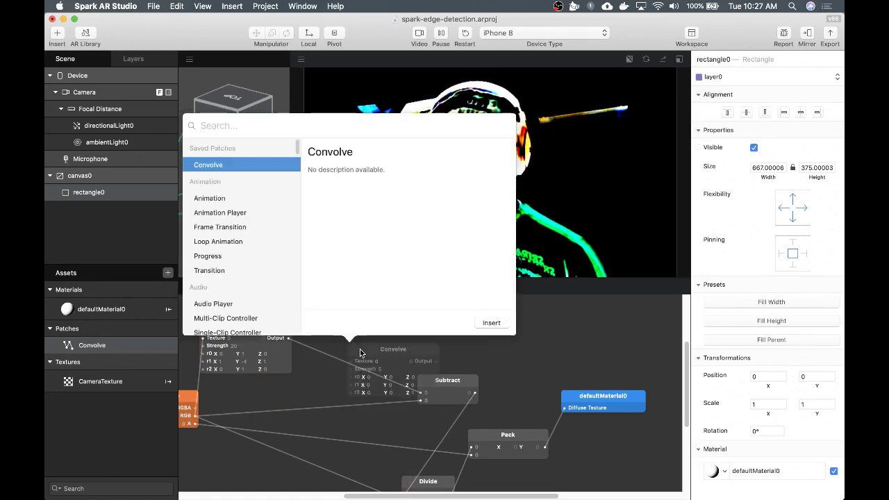
text(sub)
key(Return)
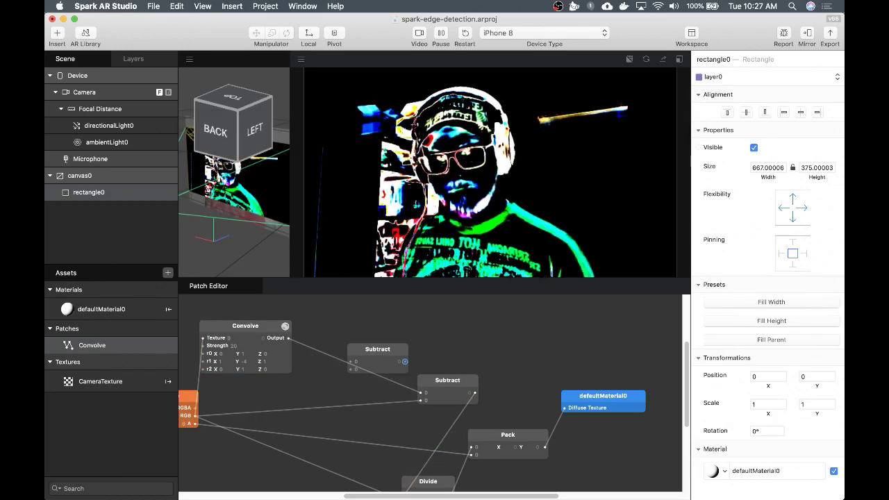
drag(377, 354, 357, 331)
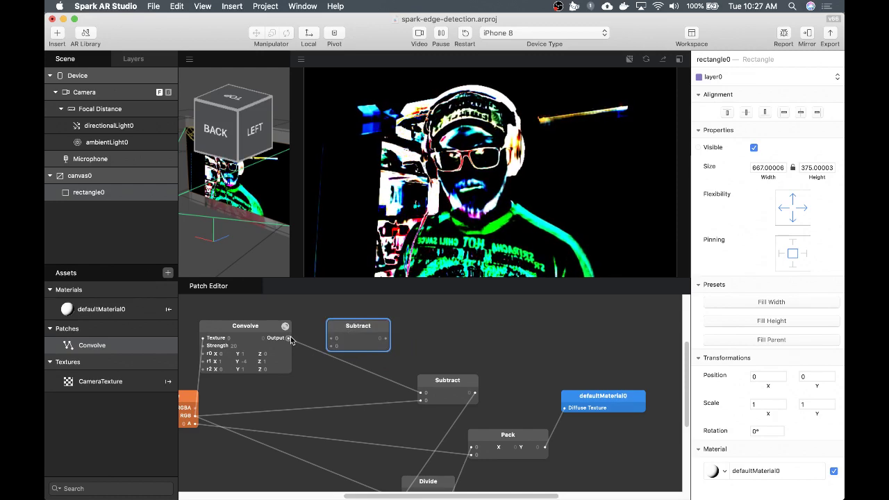
drag(288, 338, 420, 393)
click(494, 319)
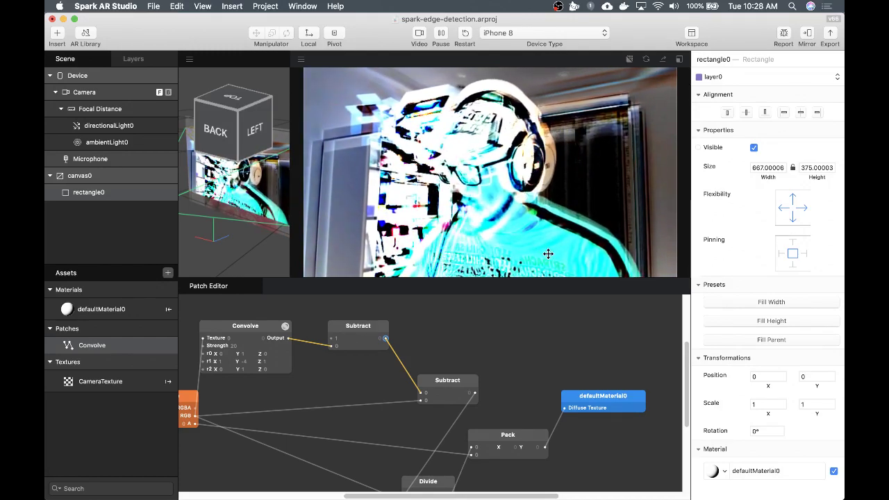
click(447, 371)
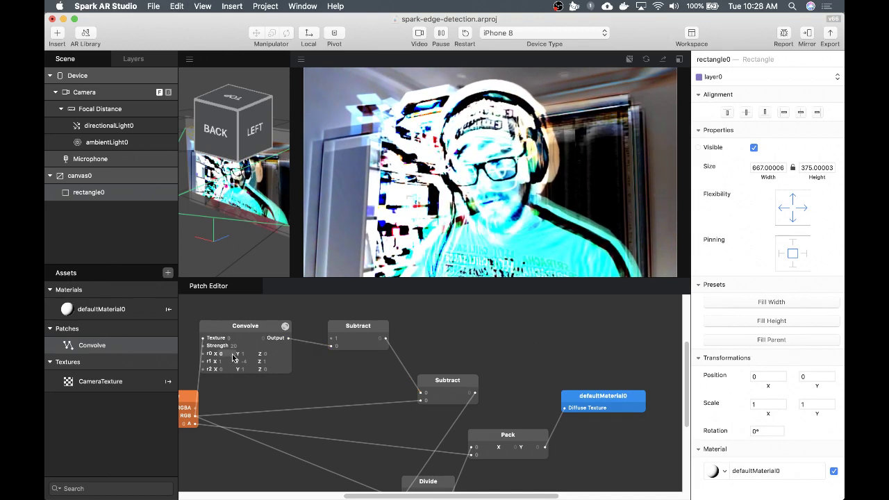
click(262, 324)
drag(262, 325, 274, 324)
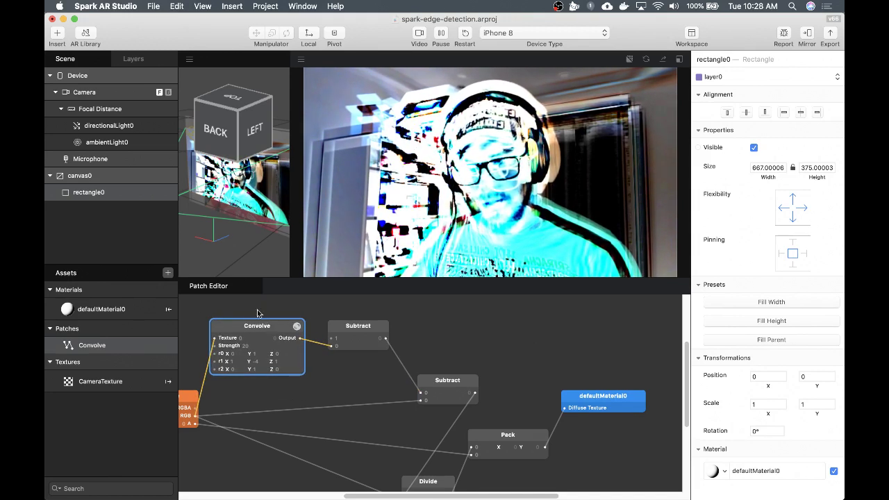
- Browse the Blur(2-pass).arp and Blur.arp files in Finder's spark-convolution-patch folder
mouse_move(383, 499)
click(219, 476)
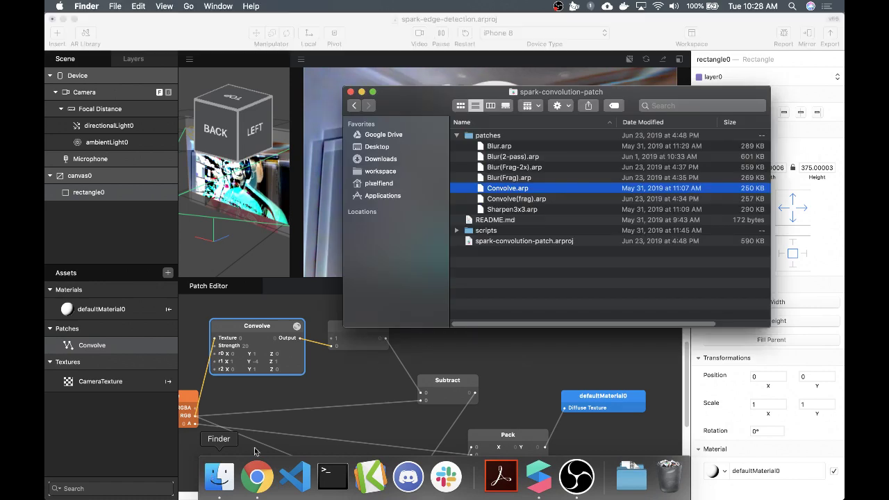
click(514, 156)
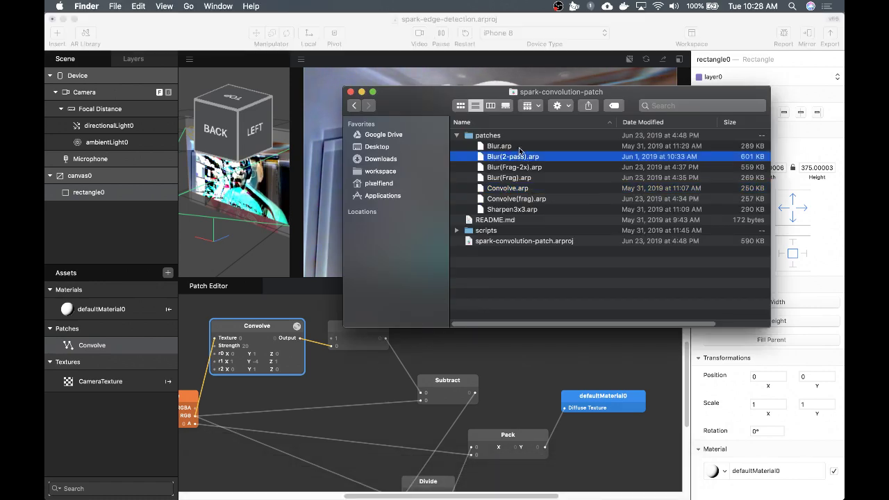
click(508, 147)
drag(503, 95, 557, 247)
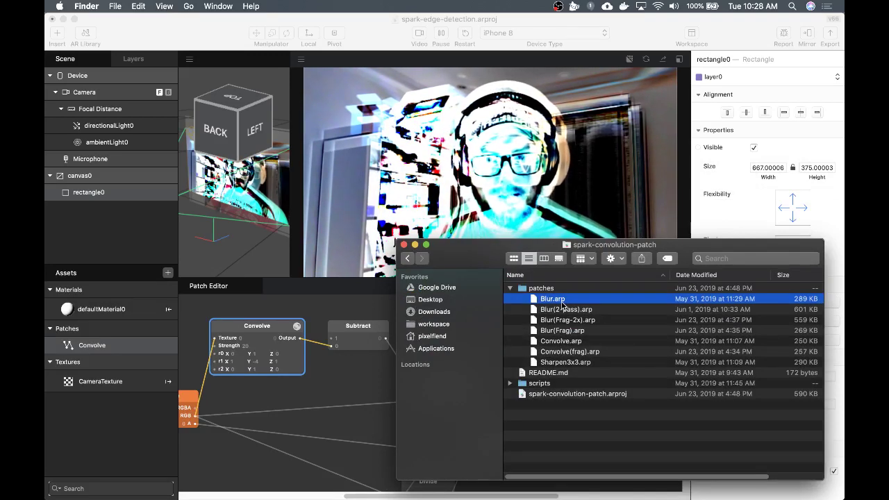
drag(463, 259, 472, 224)
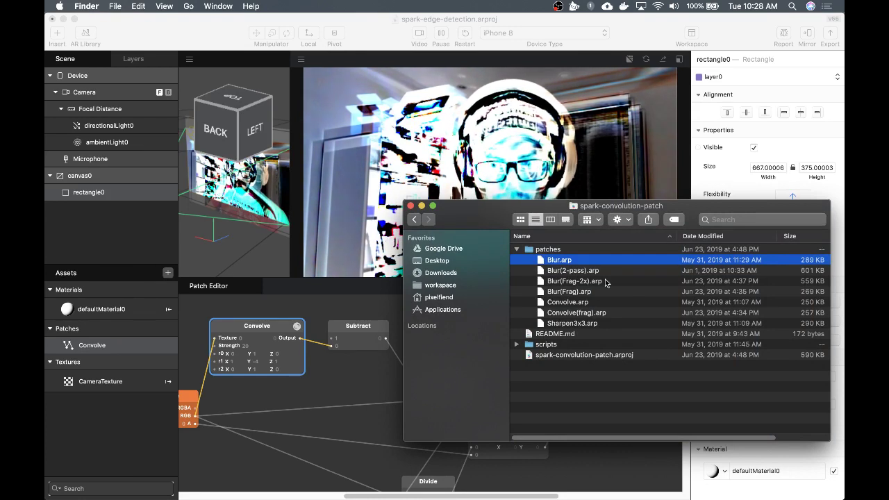
- Close the patch folder and capture an area screenshot (Cmd+Shift+4) of the Spark AR project
click(410, 206)
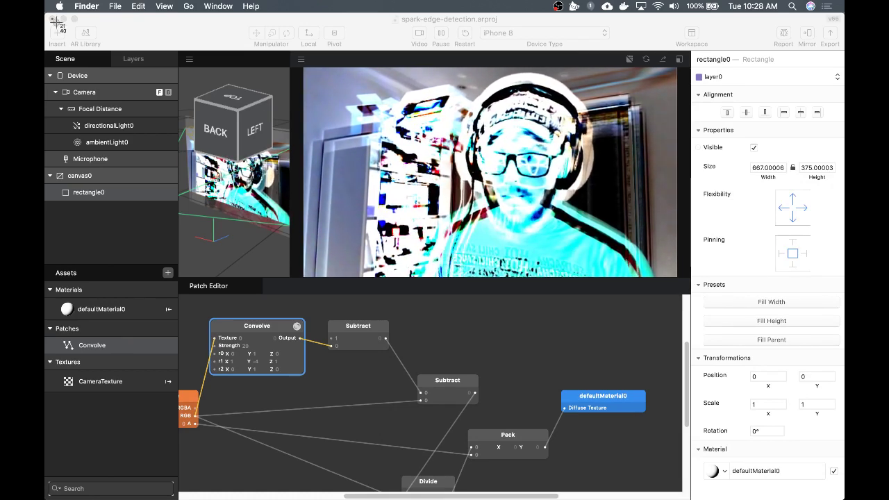
key(super+shift+4)
drag(44, 11, 844, 499)
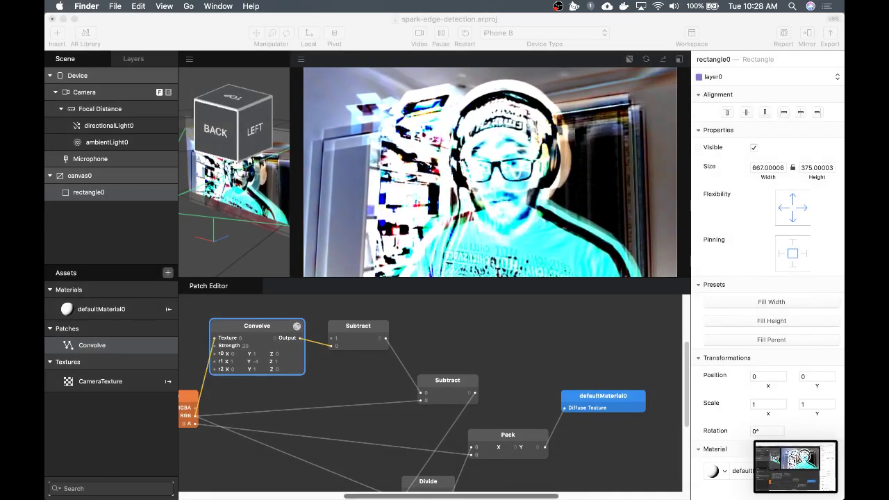
- Switch Chrome to the empty spark-edge-detection GitHub repository's quick setup page and highlight its name in the address bar
mouse_move(320, 471)
click(257, 477)
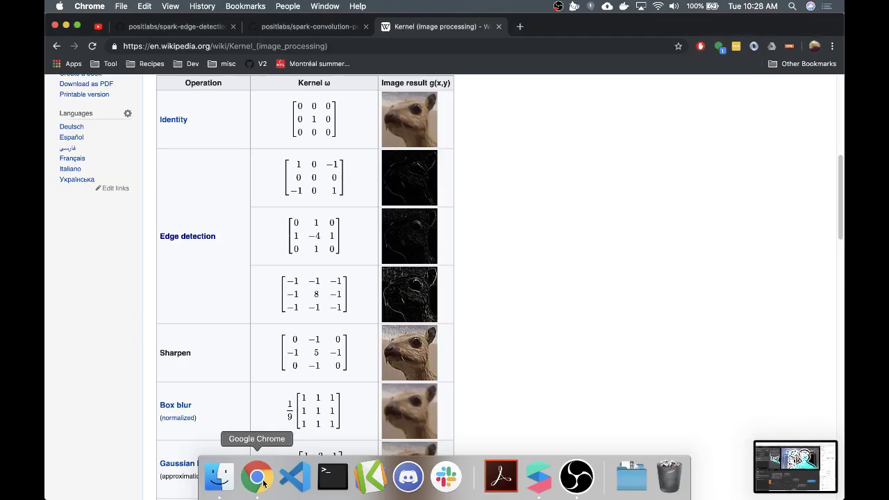
click(298, 28)
click(195, 30)
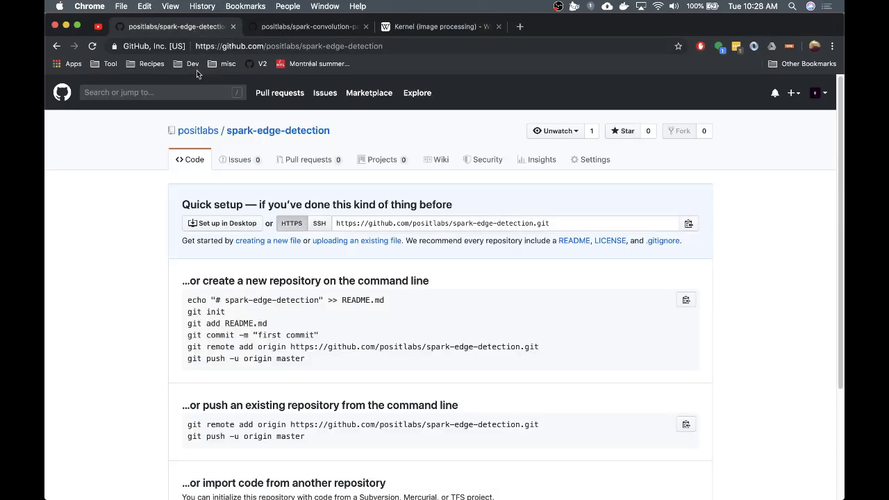
drag(302, 46, 460, 54)
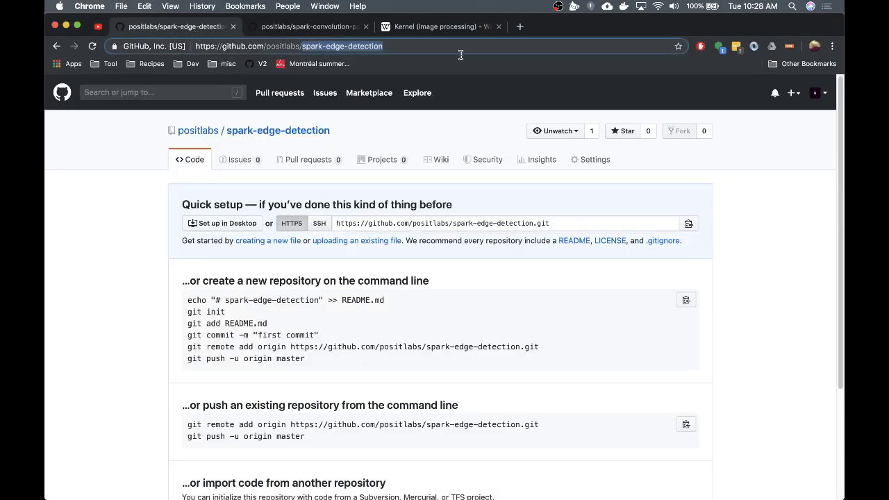
click(341, 108)
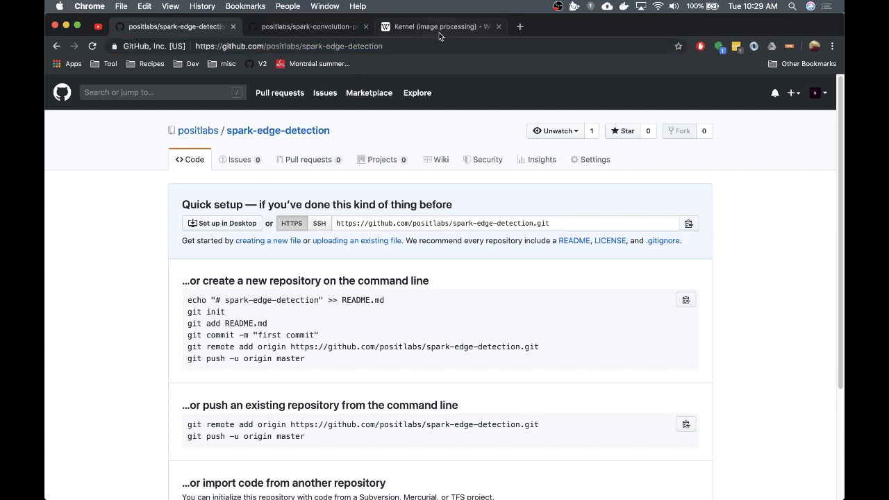
- Show the YouTube Studio live dashboard for the 'Edge Detection in Spark AR' stream
click(97, 27)
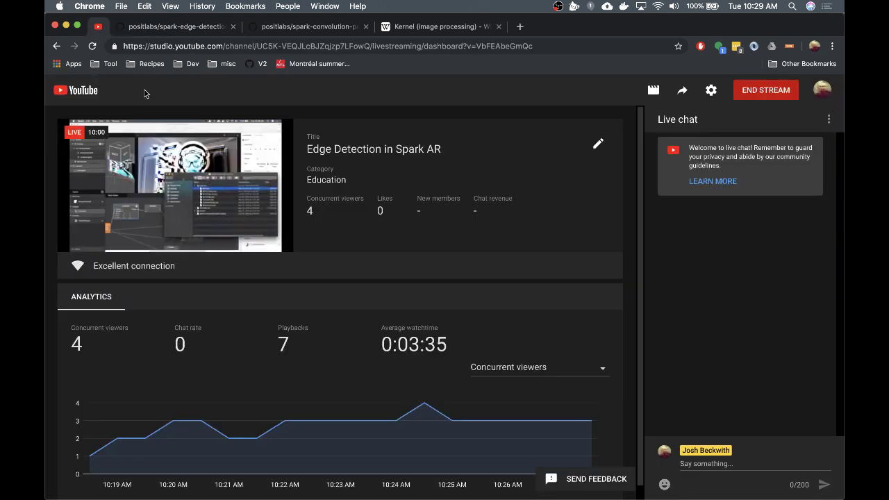